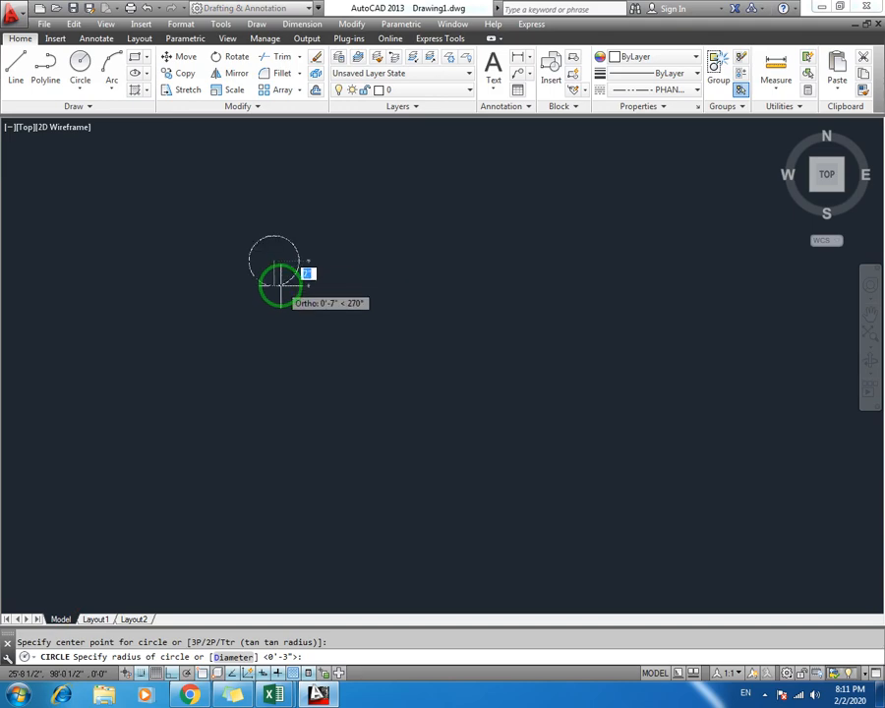
- Finish the first circle with a 3-inch radius and draw a small rectangle above and to its right
key(Return)
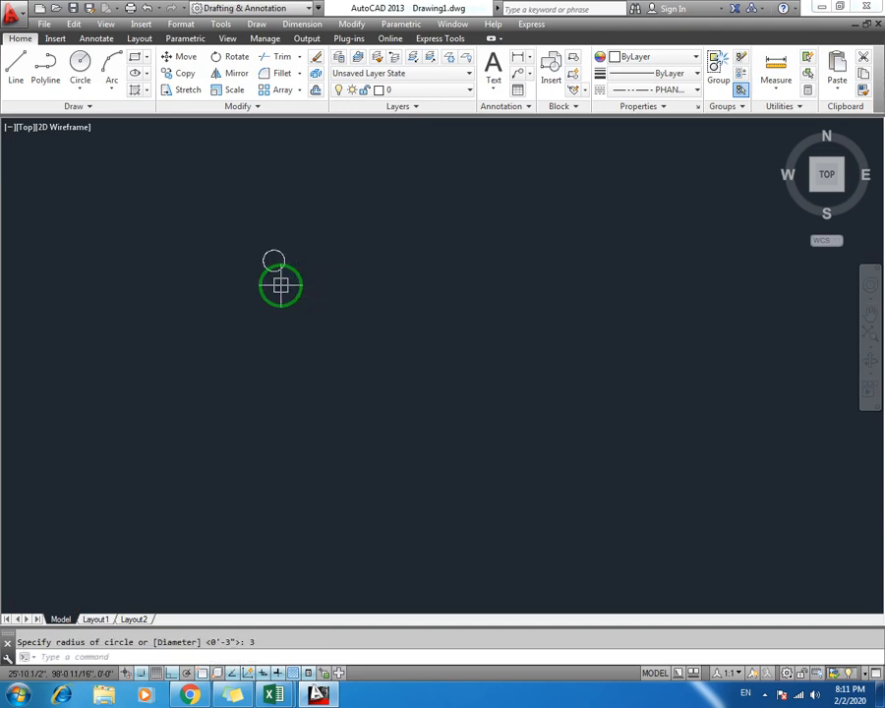
text(rec)
key(Return)
click(336, 222)
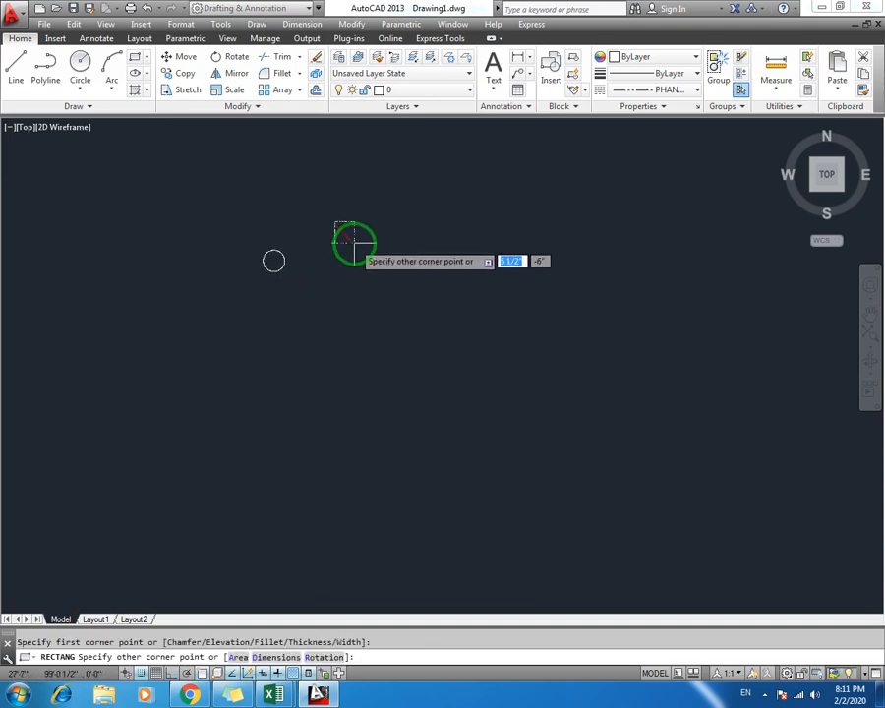
click(360, 249)
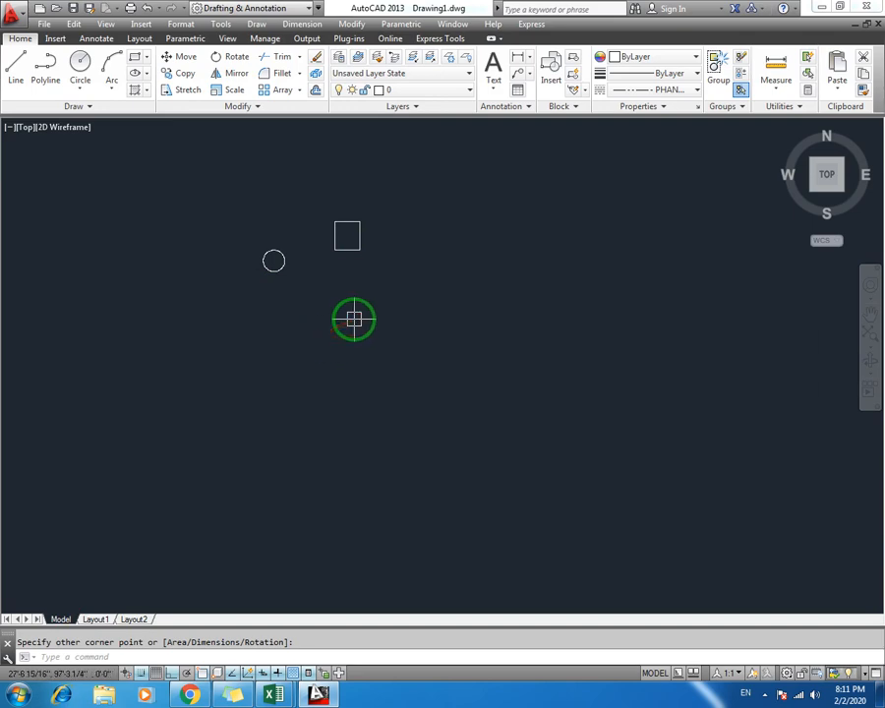
- Draw a second circle with a 3-inch radius to the right of the rectangle
text(c)
key(Return)
click(409, 270)
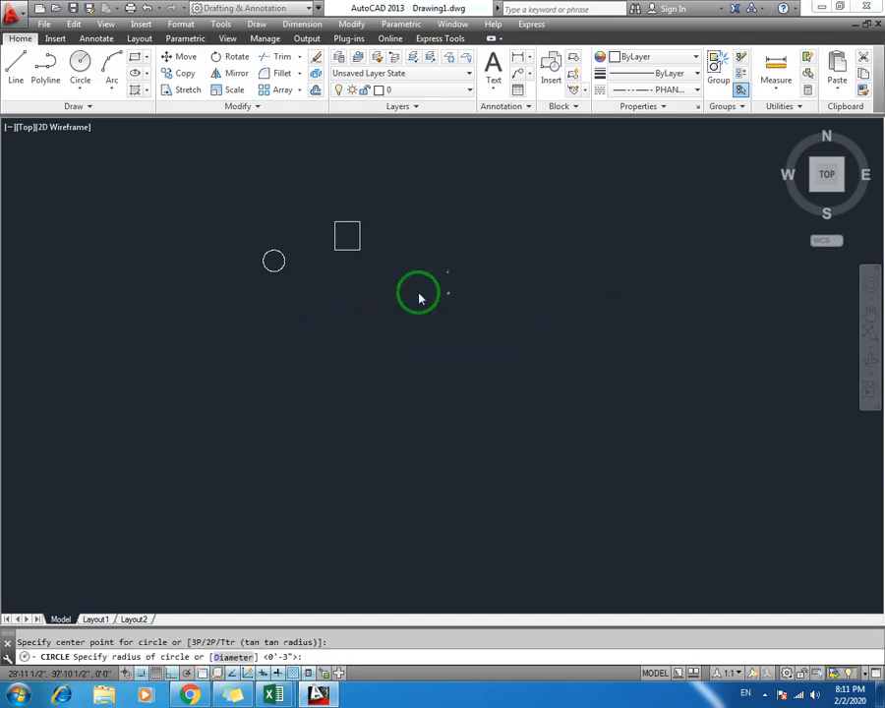
text(3)
key(Return)
middle_drag(313, 292, 302, 330)
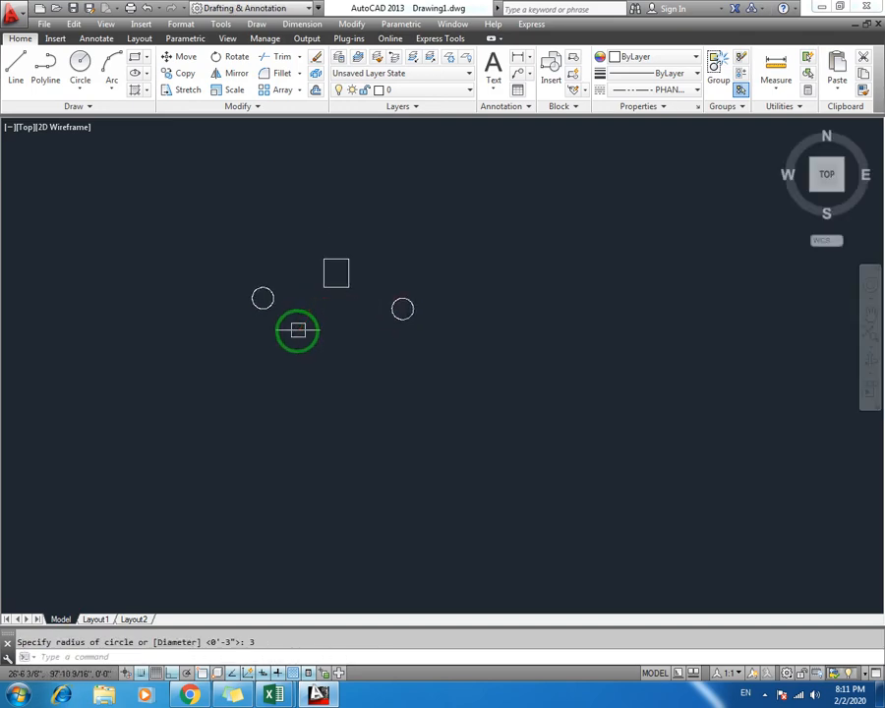
- Use Zoom Center to centre the view on the left circle, keeping the default magnification height
text(z)
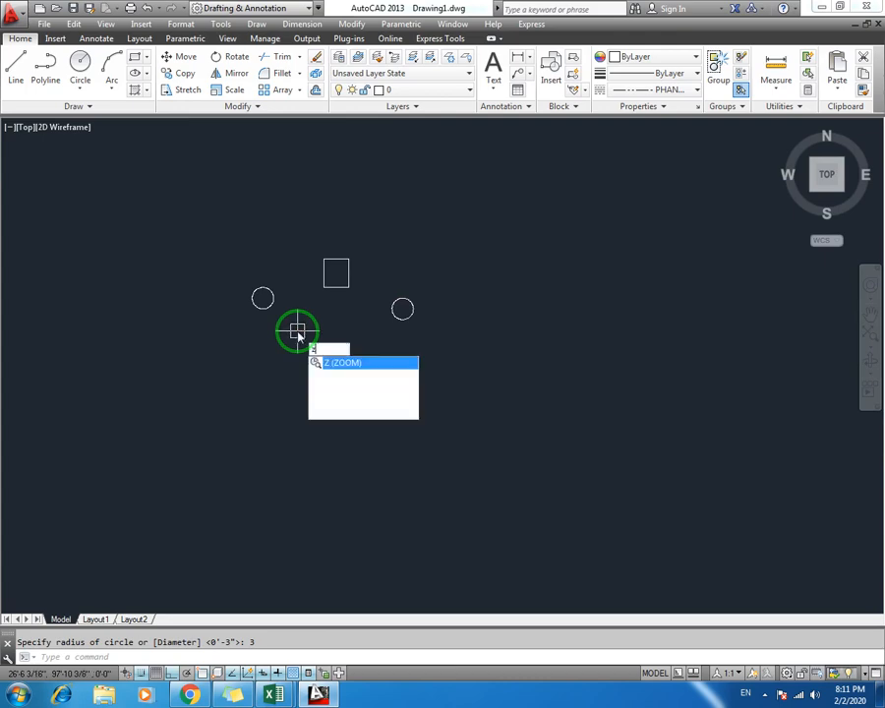
key(Return)
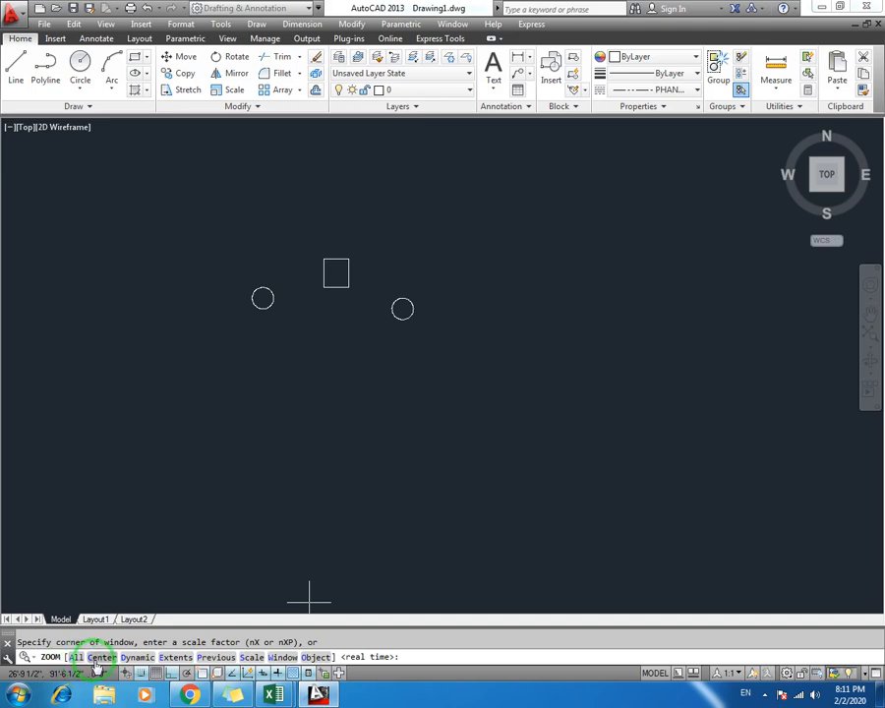
click(100, 657)
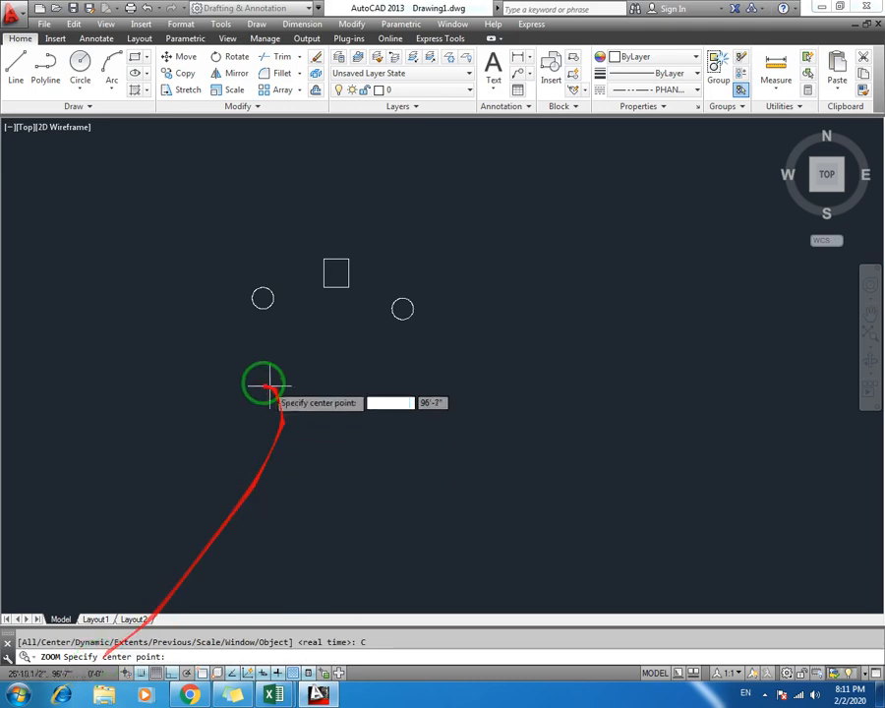
click(262, 298)
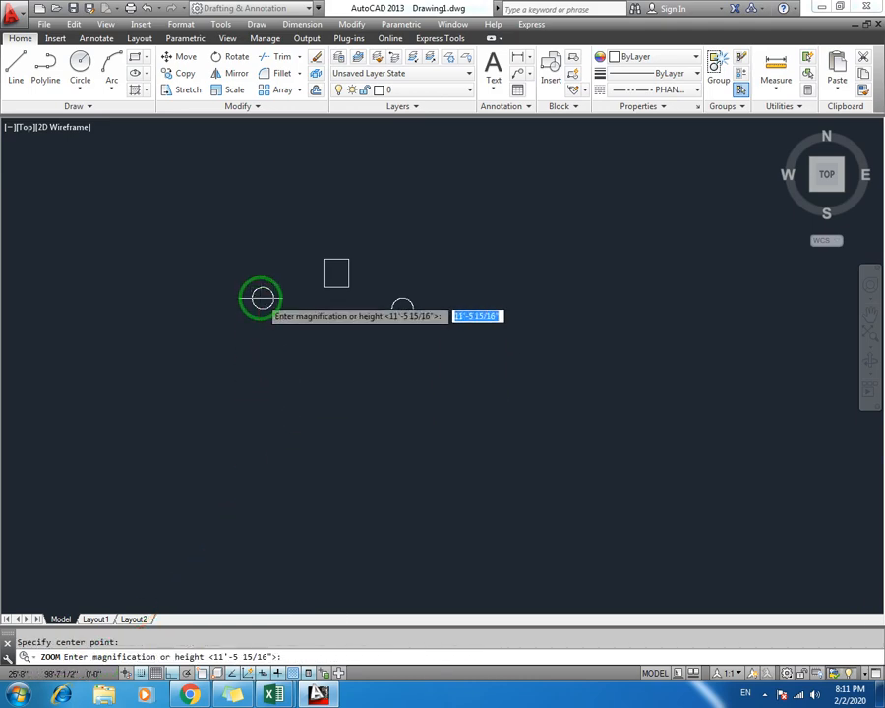
key(Return)
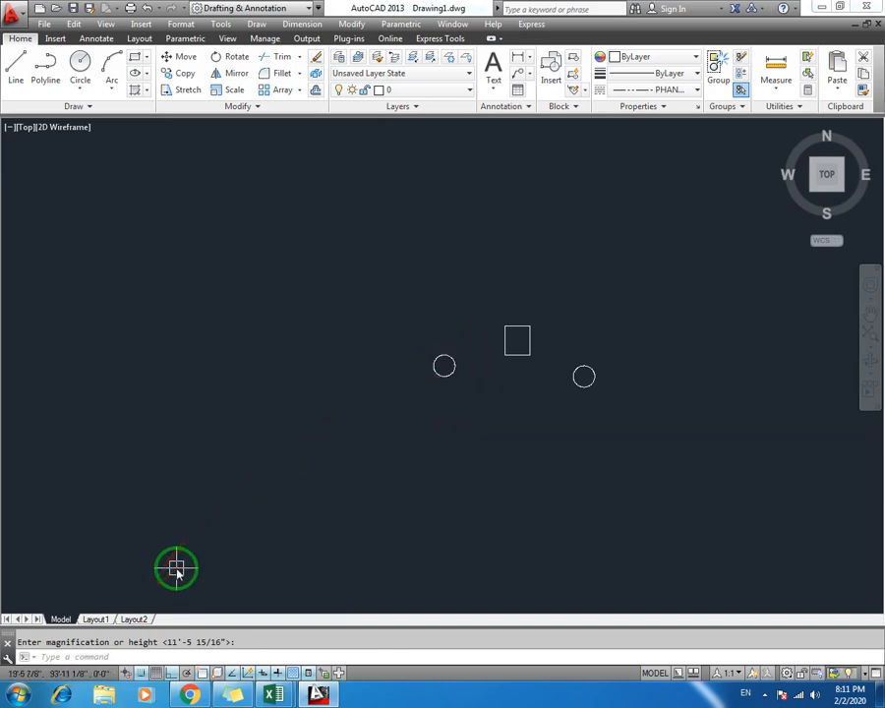
key(Return)
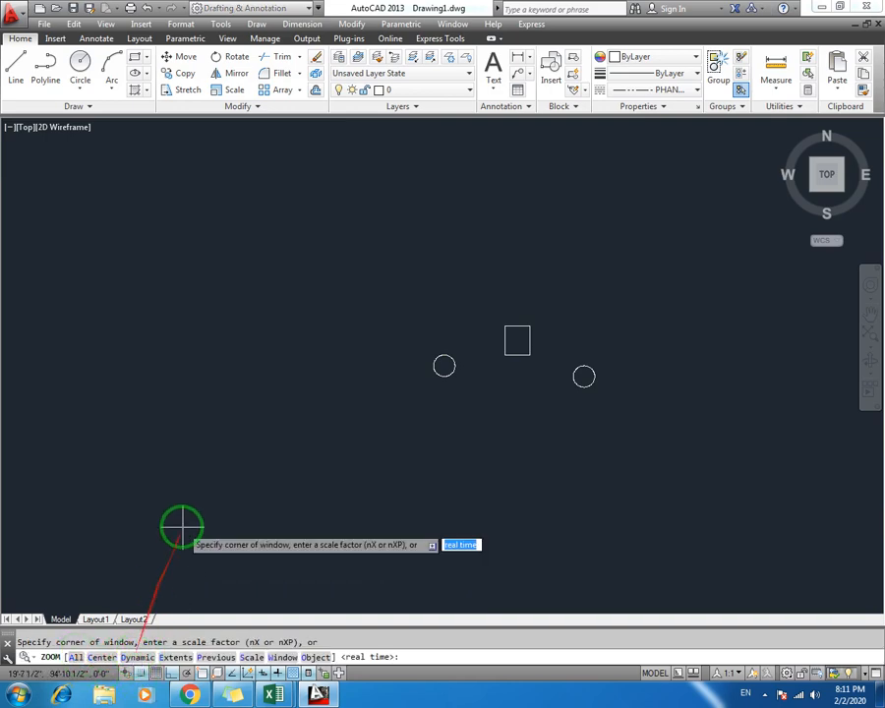
key(Escape)
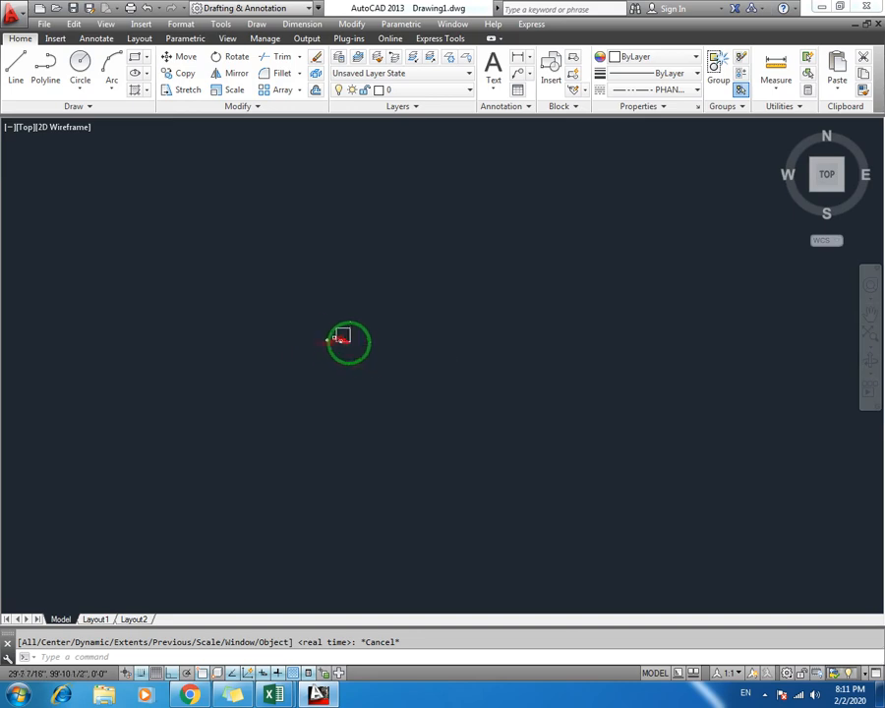
- Use Zoom Dynamic to resize and place the view box so it includes the two circles and the rectangle
text(z)
key(Return)
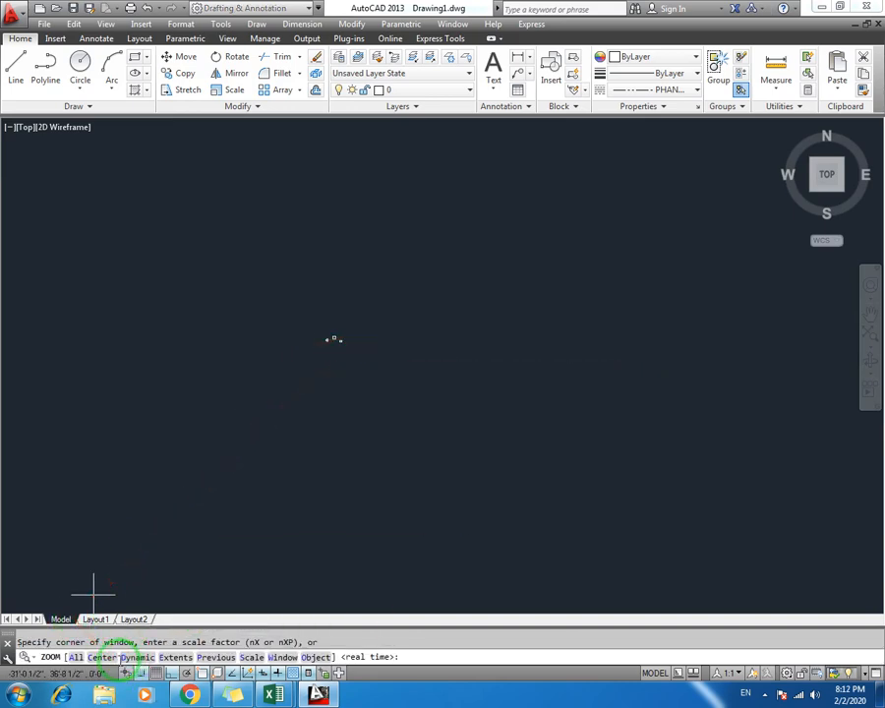
click(125, 663)
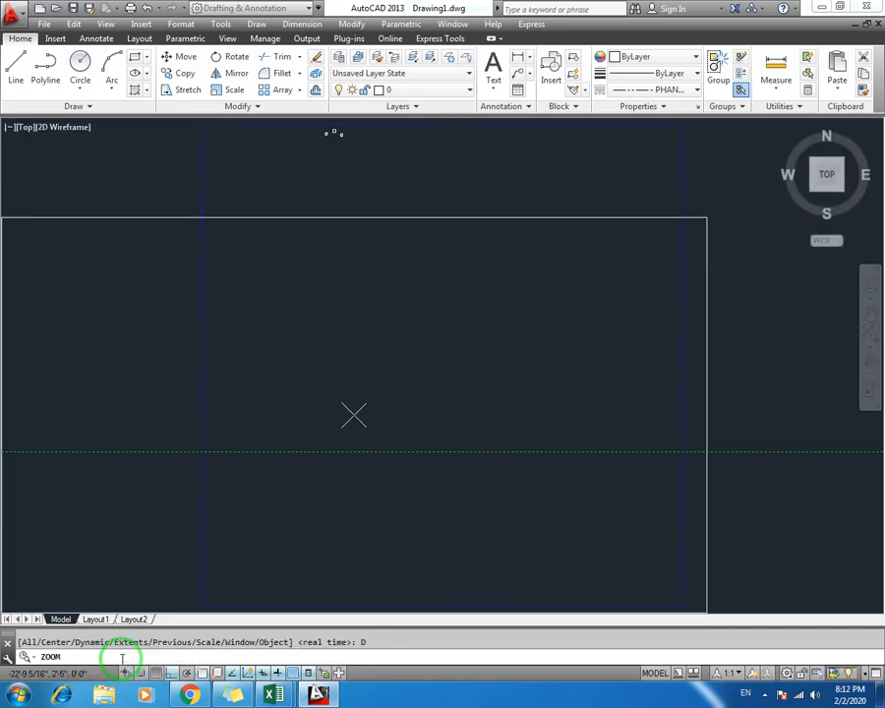
click(423, 316)
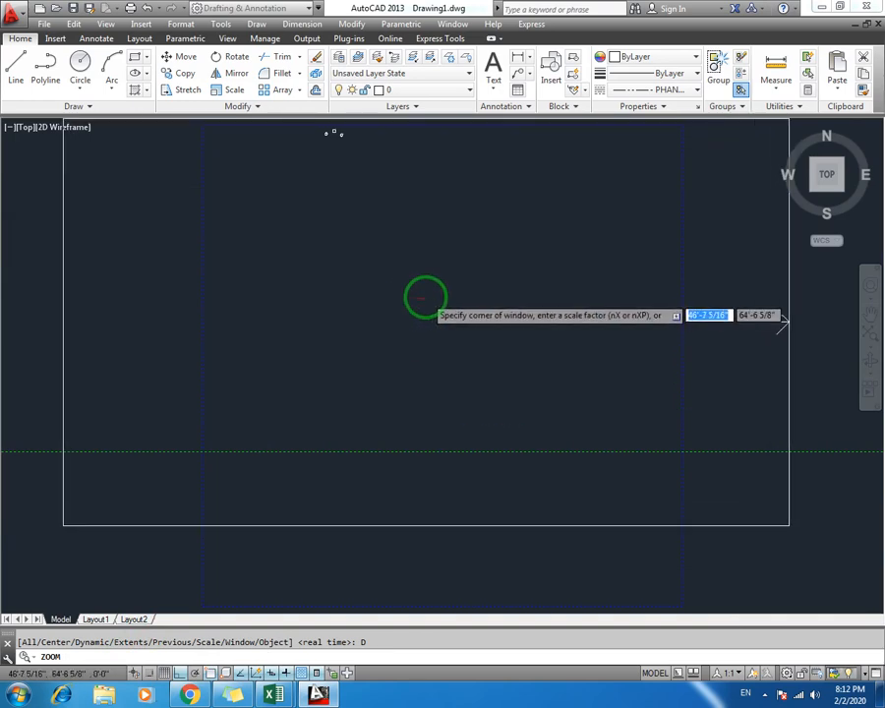
click(786, 316)
key(Return)
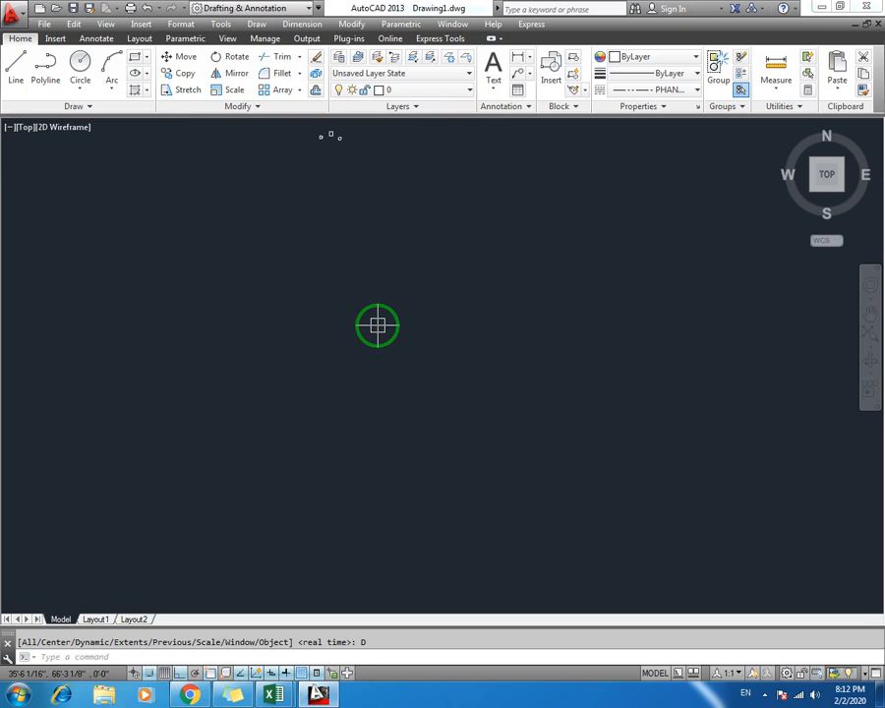
key(Return)
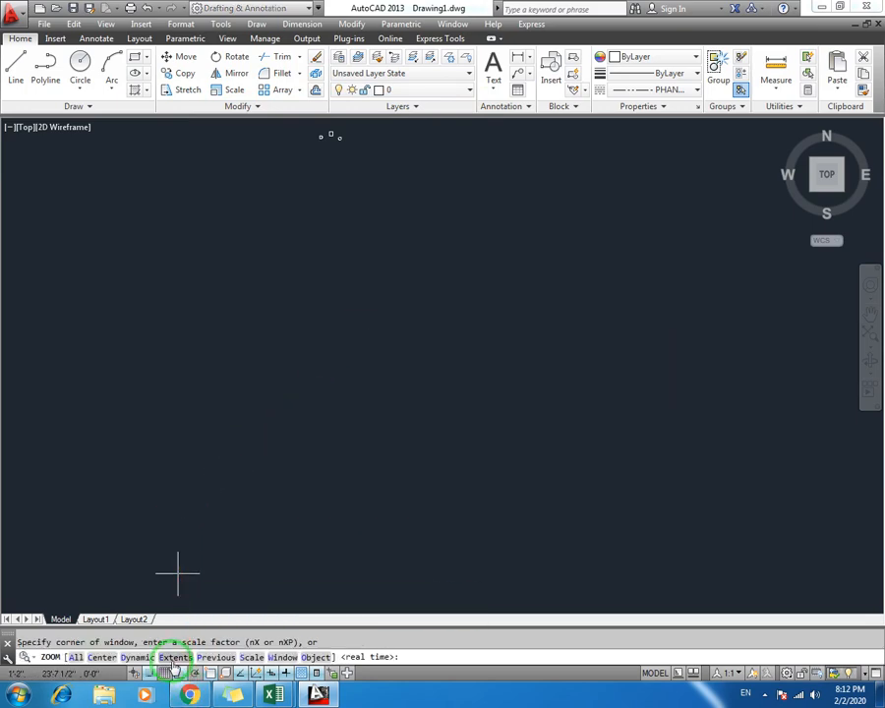
scroll(265, 588, down, 2)
key(Escape)
scroll(366, 325, down, 1)
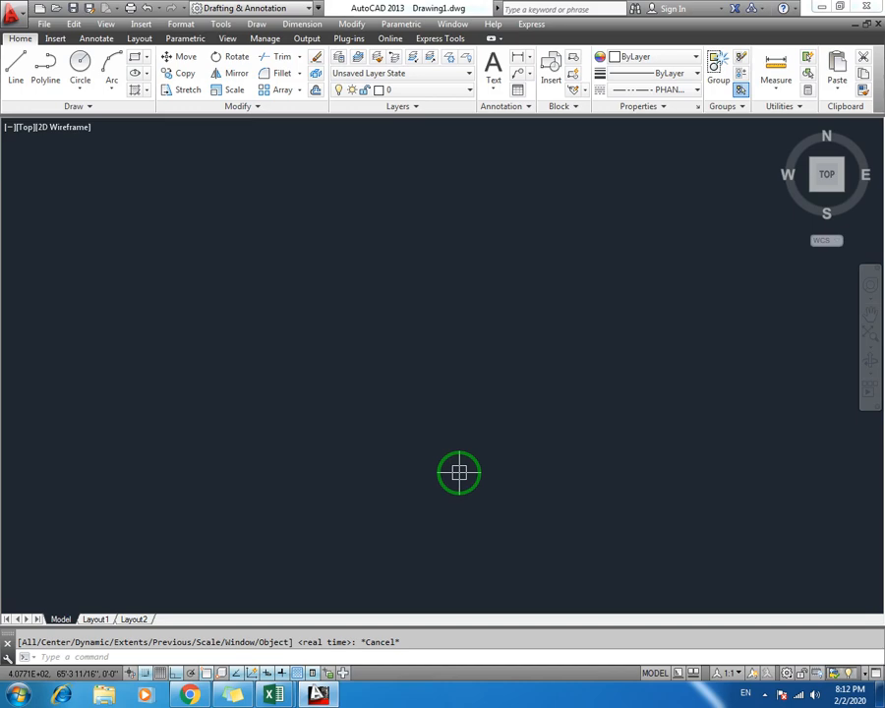
- Use Zoom Extents to fit the two circles and the rectangle in the view
text(z)
key(Return)
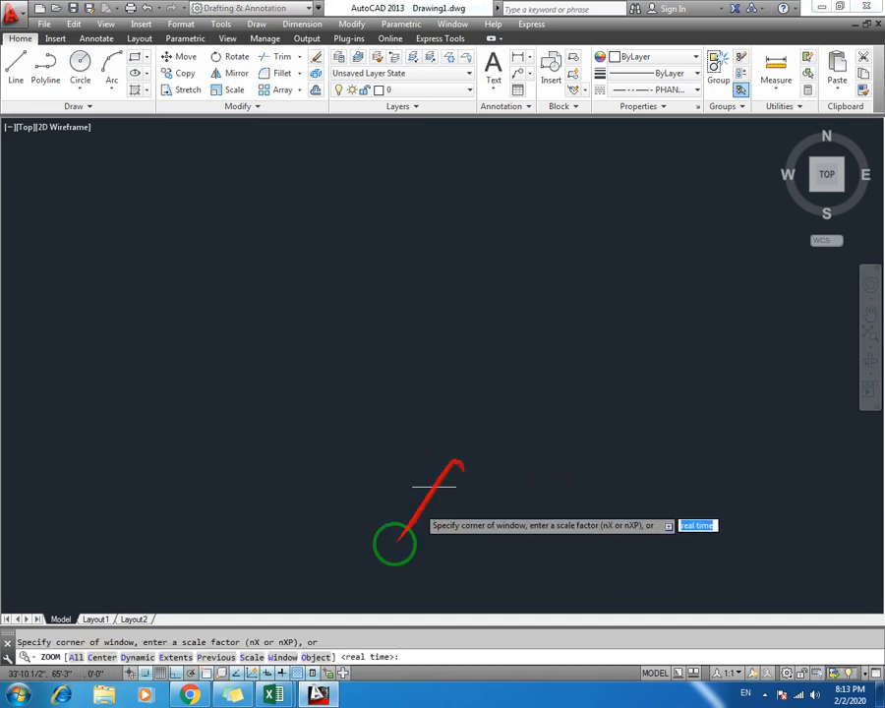
click(181, 664)
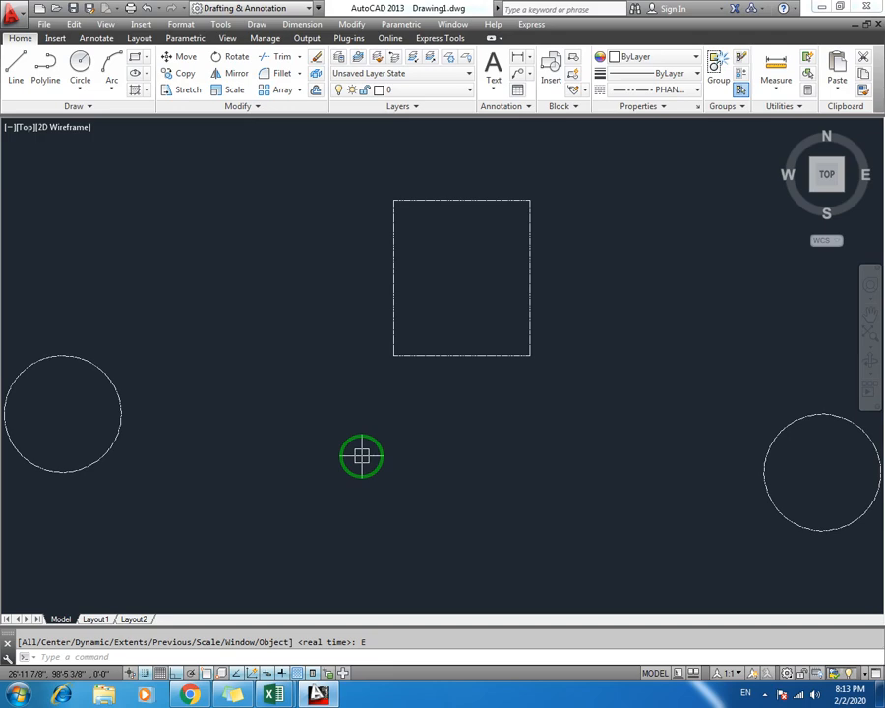
- Copy the circle on the rectangle's right to about 18 scattered positions far to the left, with Ortho mode off
scroll(362, 457, down, 5)
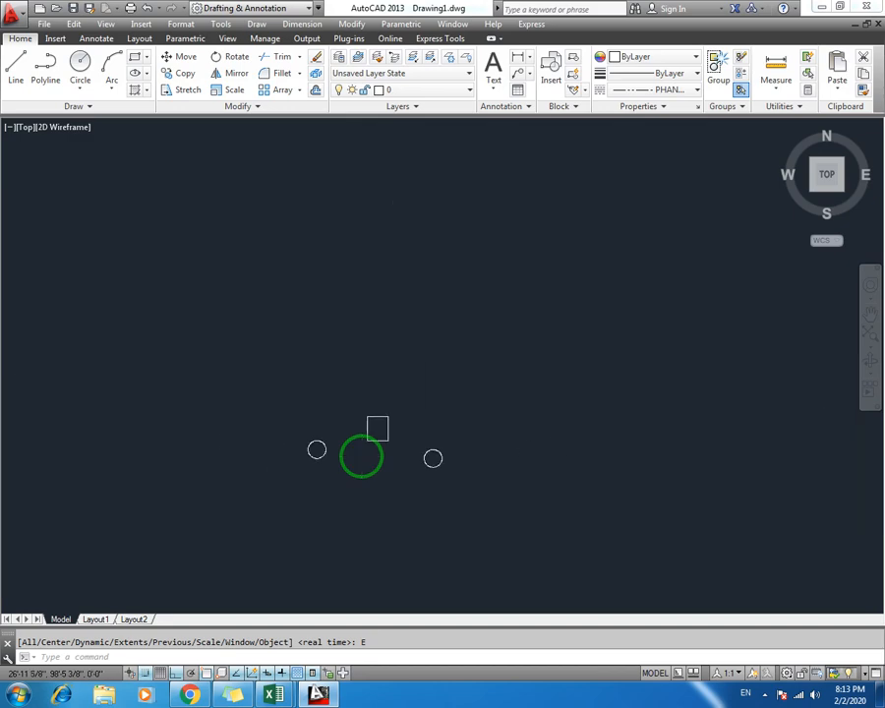
click(450, 448)
click(391, 488)
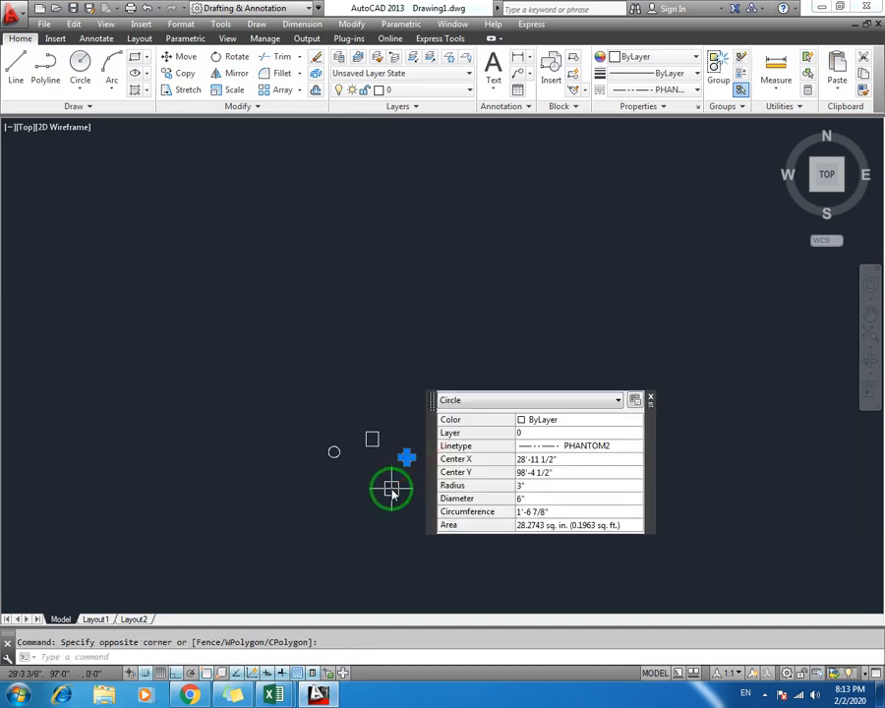
text(co)
key(Return)
click(421, 506)
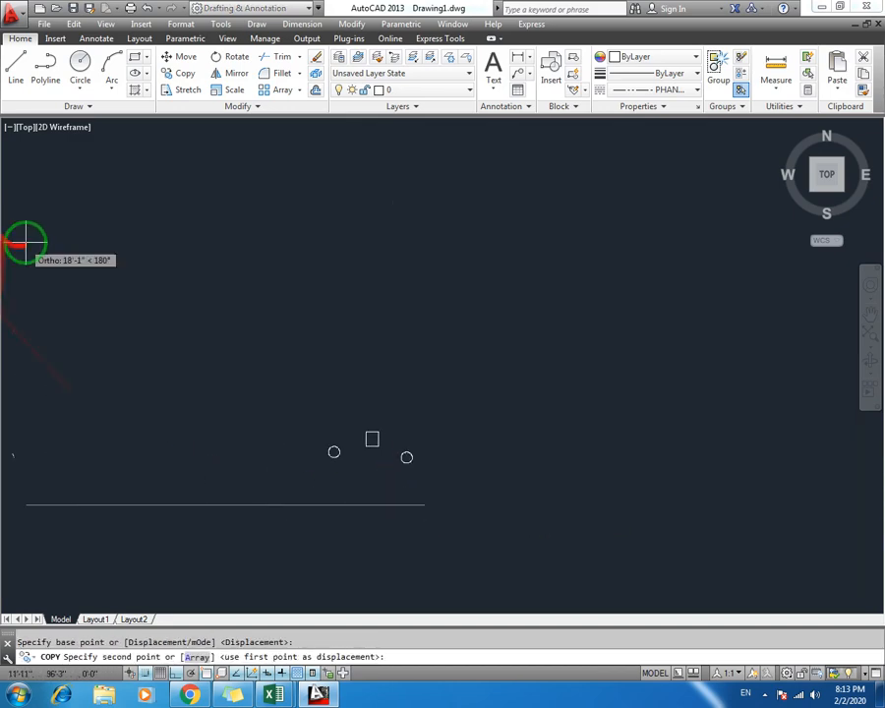
key(F8)
click(28, 183)
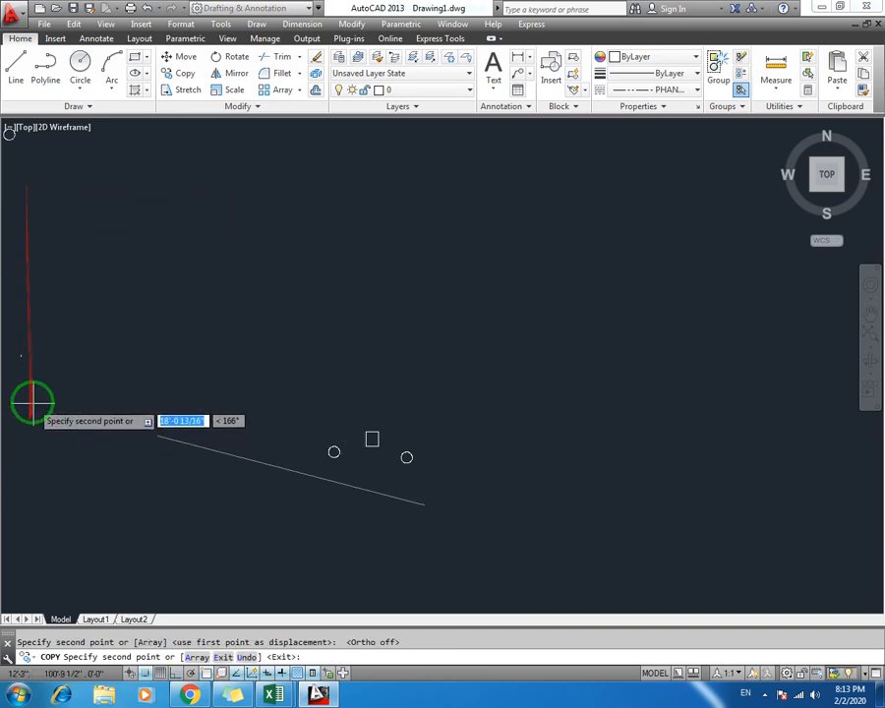
click(32, 402)
middle_drag(156, 391, 302, 371)
click(182, 309)
click(79, 451)
click(111, 552)
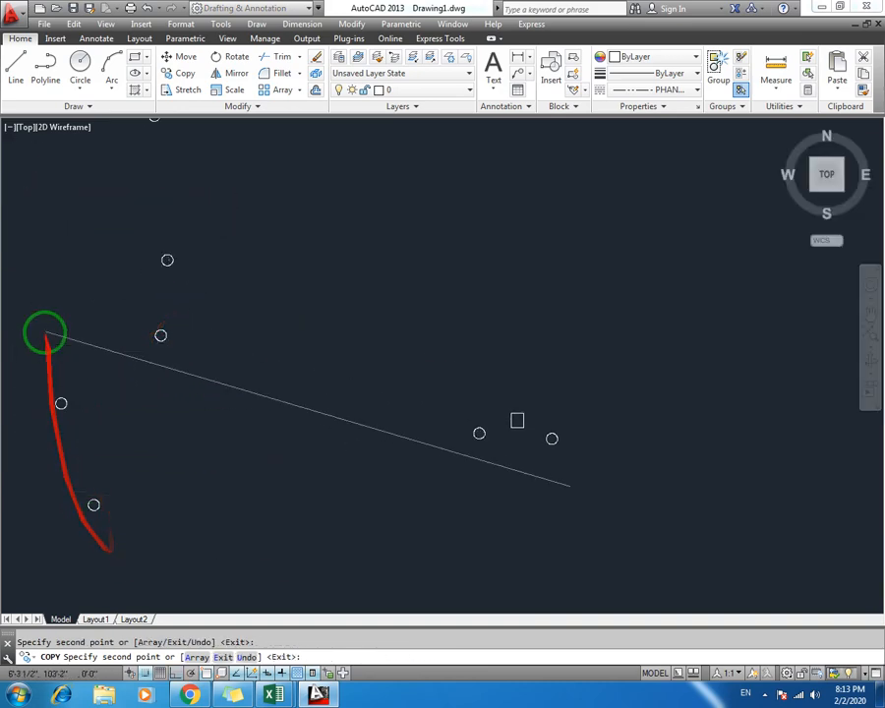
click(45, 331)
click(62, 251)
click(90, 249)
click(98, 330)
click(87, 388)
middle_drag(290, 430, 653, 425)
click(218, 330)
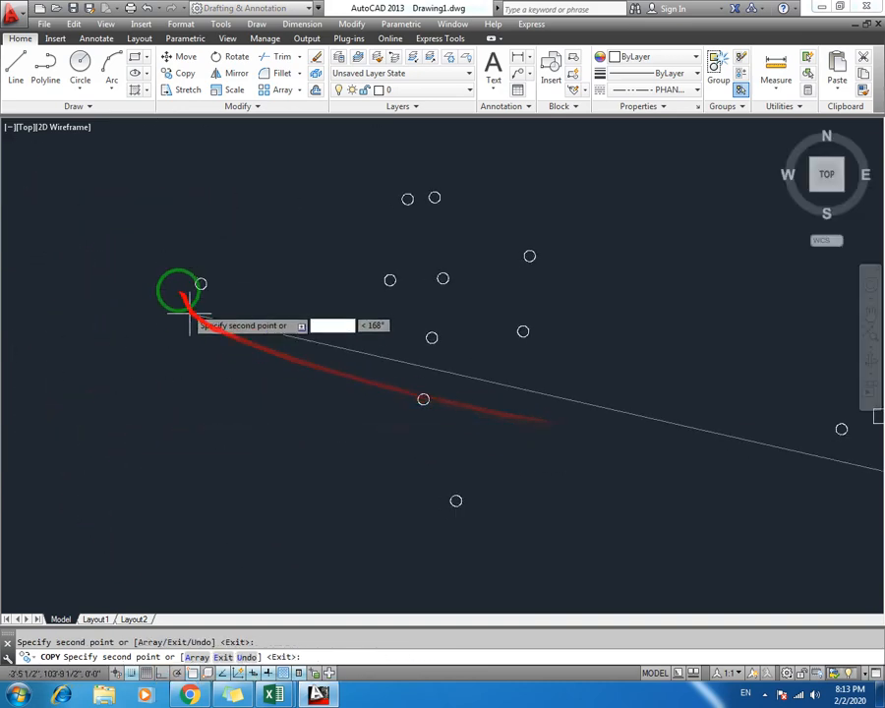
click(170, 265)
click(80, 397)
click(116, 491)
click(182, 517)
click(152, 377)
click(77, 292)
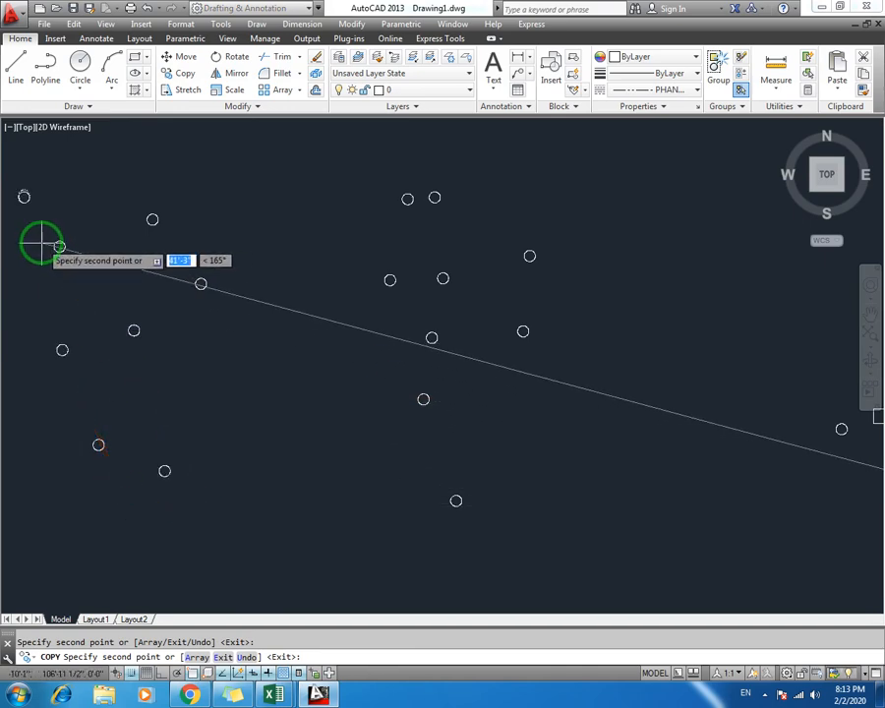
key(Escape)
- Zoom to the drawing extents so all the copied circles and the original shapes fit in the view
scroll(313, 452, down, 6)
scroll(551, 385, up, 6)
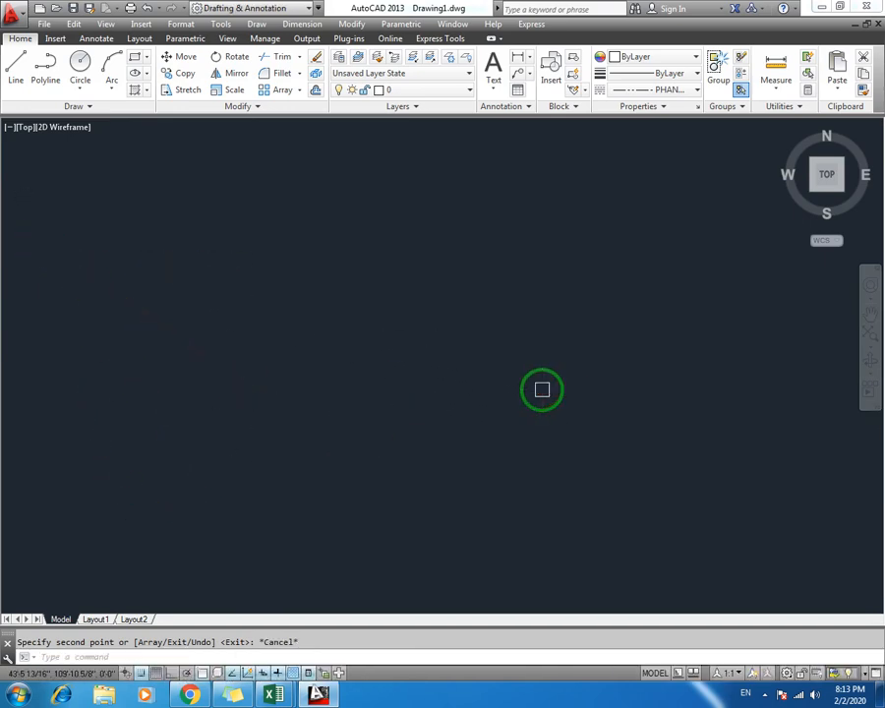
text(z)
key(Return)
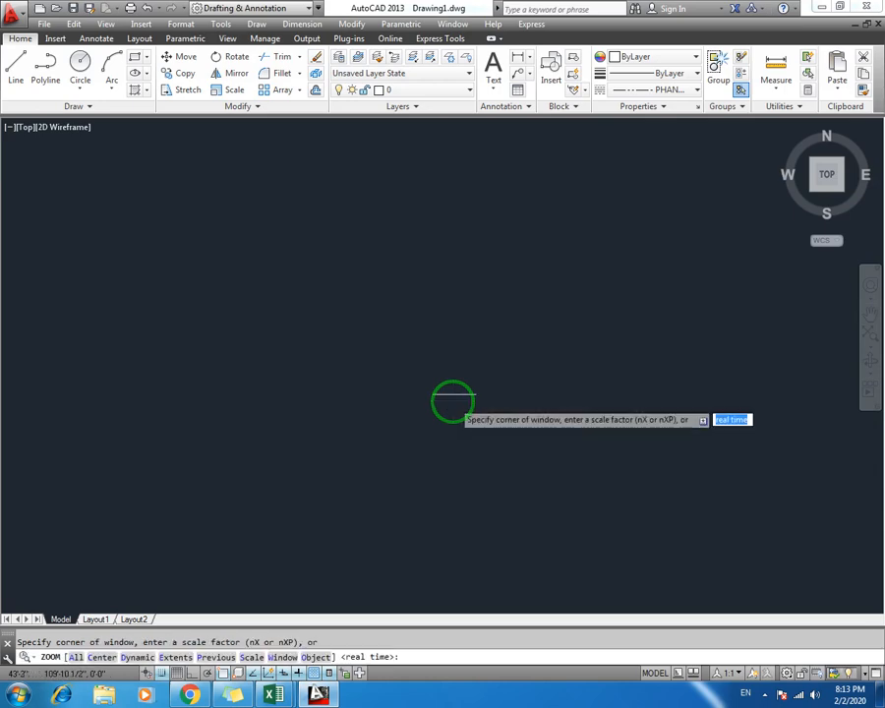
text(e)
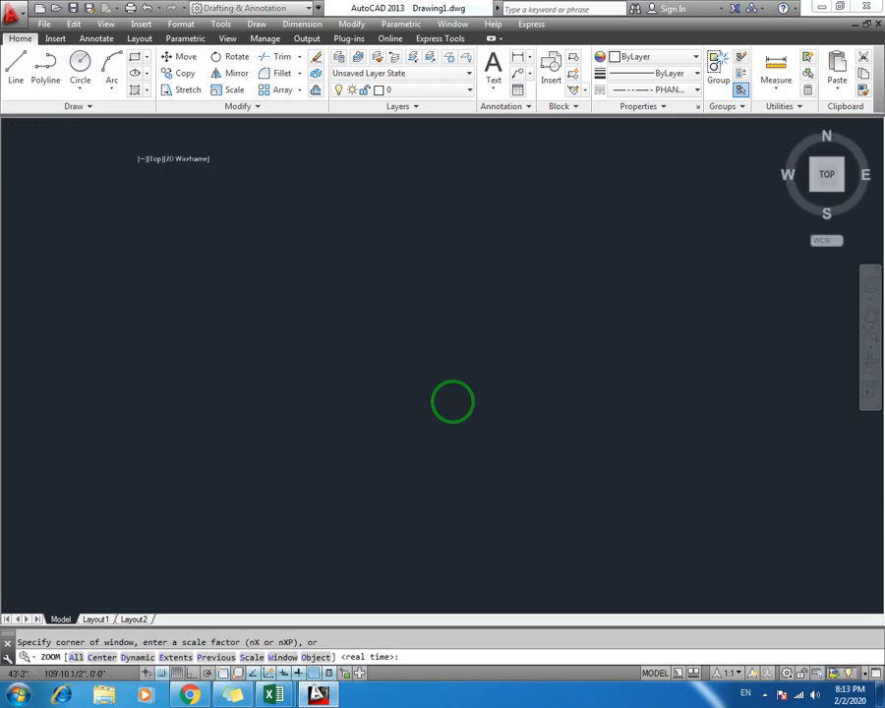
key(Return)
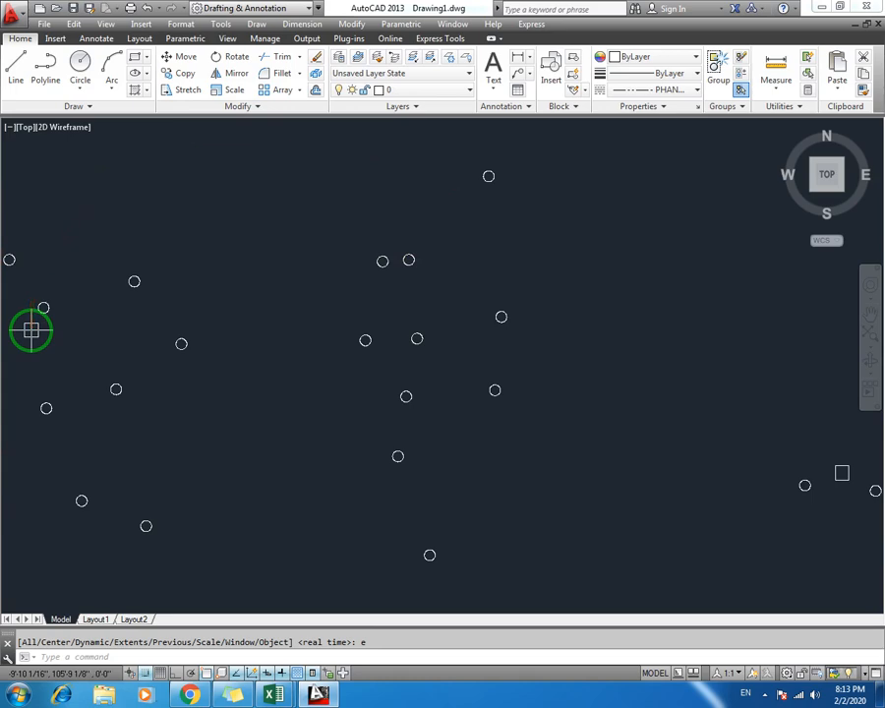
- Draw a short vertical line inside one of the upper circles in the far-left group of copies
text(l)
key(Return)
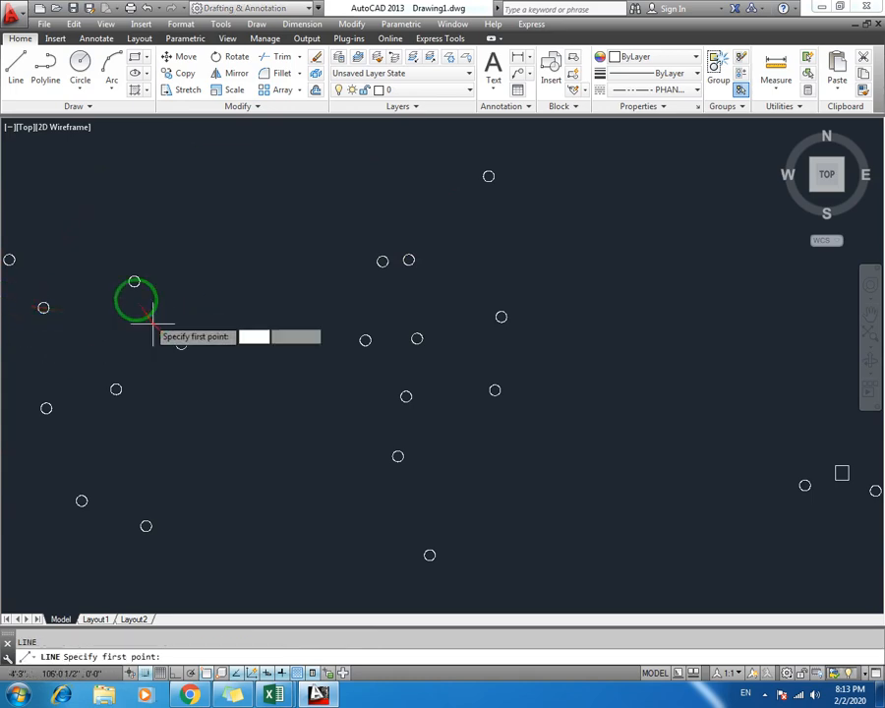
scroll(133, 283, up, 5)
click(134, 300)
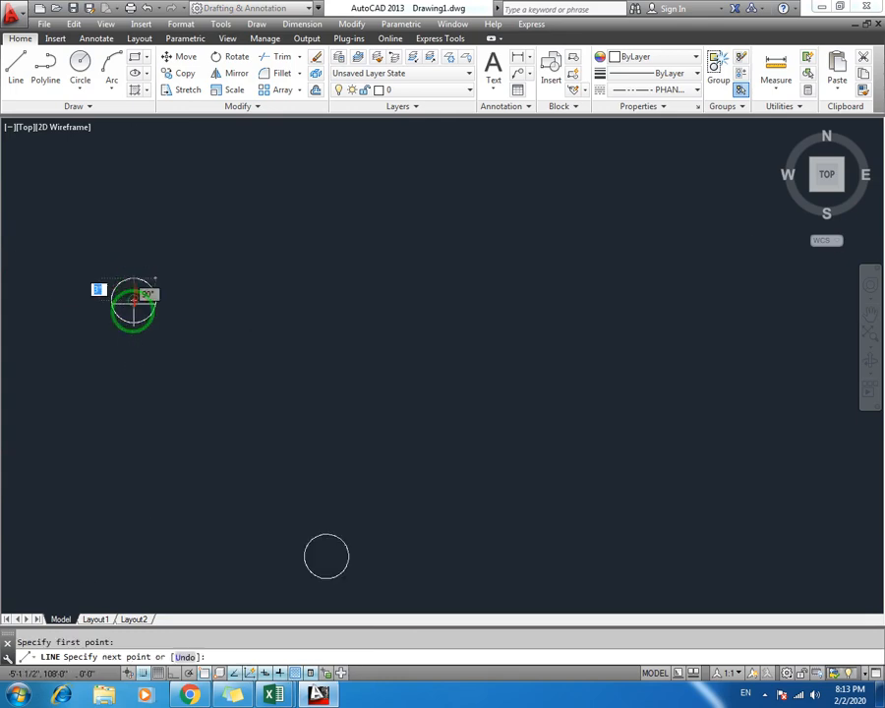
key(Escape)
scroll(161, 397, down, 5)
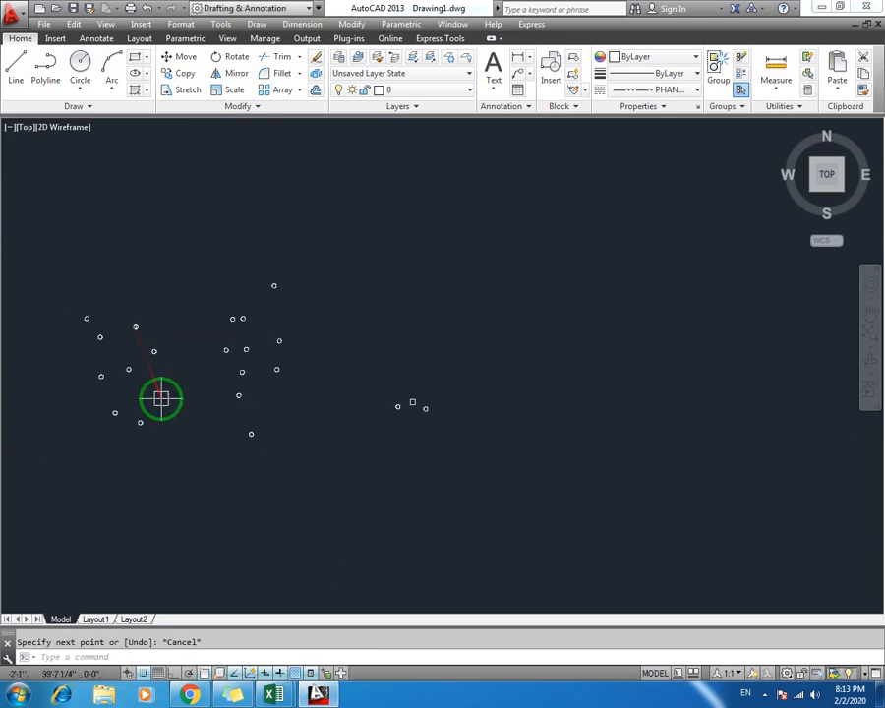
middle_drag(145, 354, 206, 332)
scroll(204, 330, up, 2)
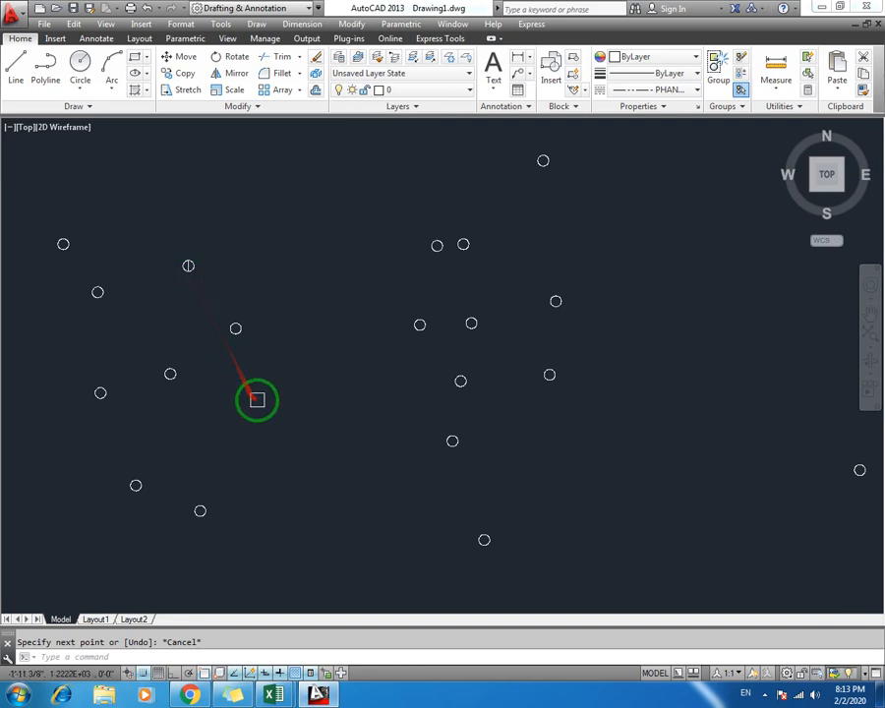
- Zoom the view with the Scale option at a factor of 3
text(z)
key(Return)
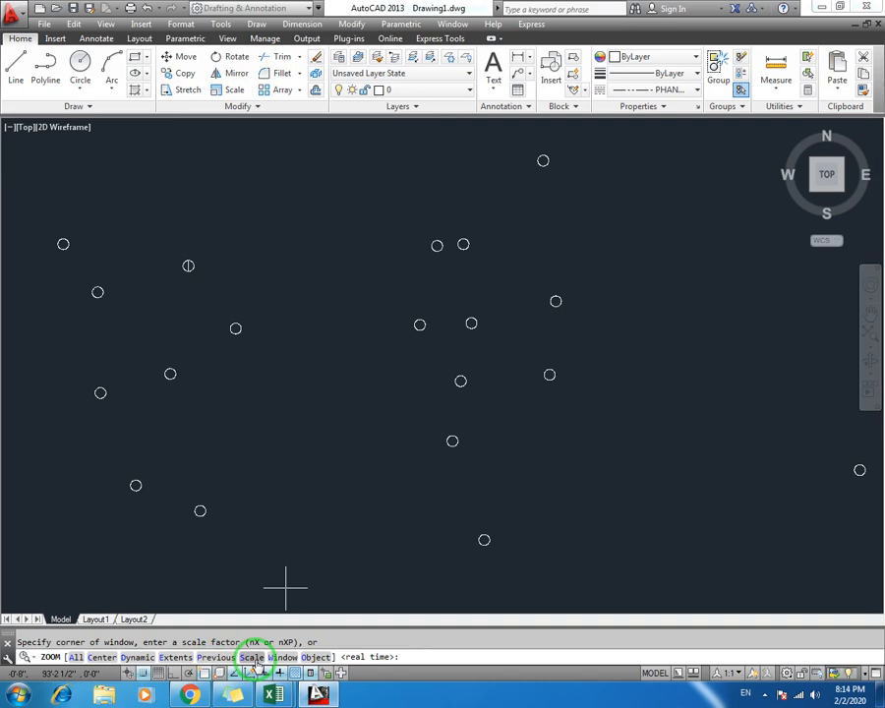
click(252, 659)
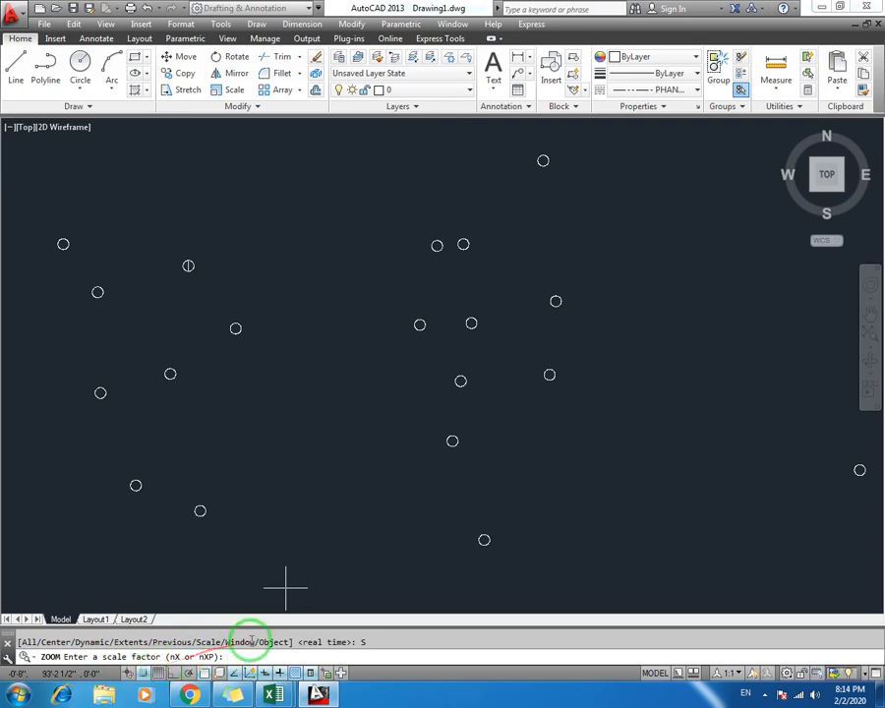
text(3)
key(Return)
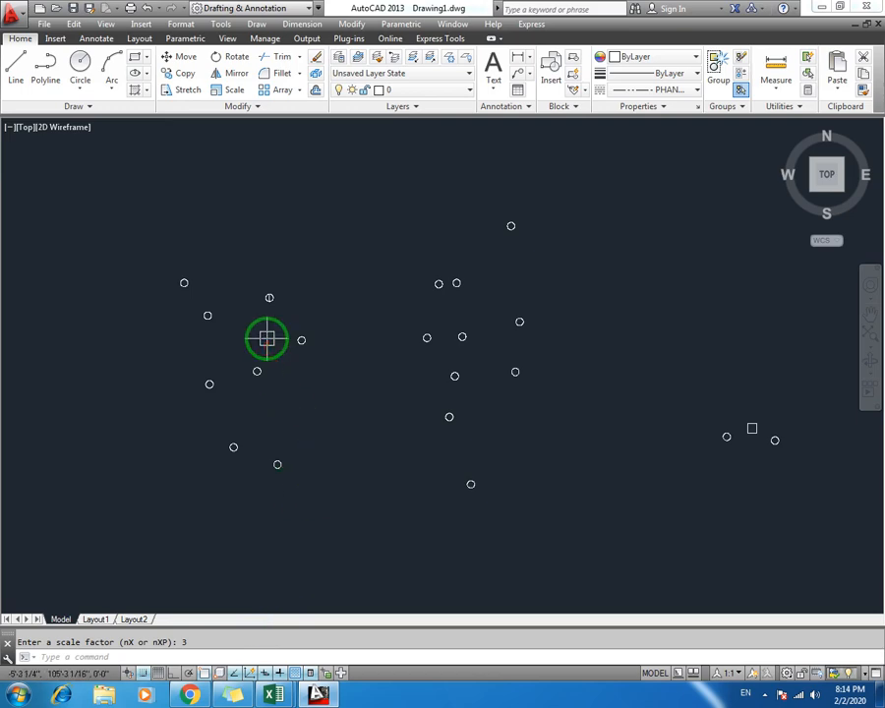
- Use Zoom Window to enlarge the area around the circle containing the vertical line
key(Return)
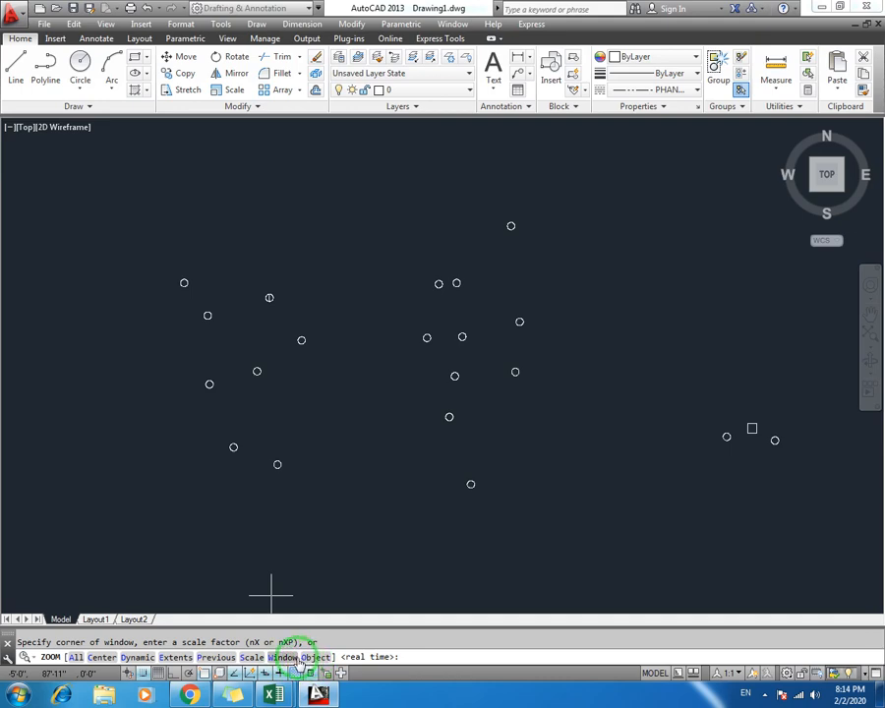
click(284, 657)
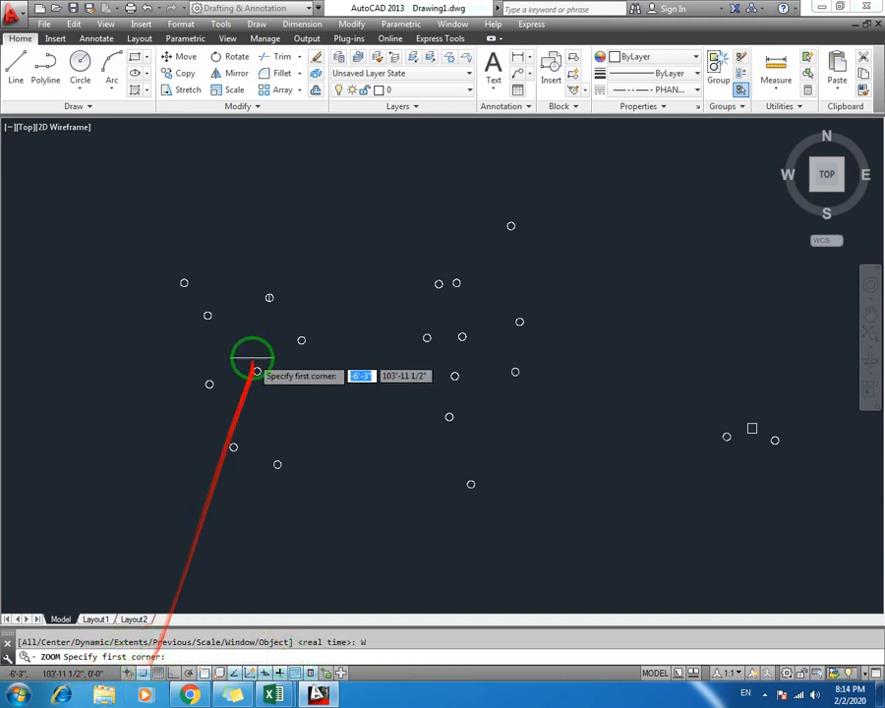
click(264, 292)
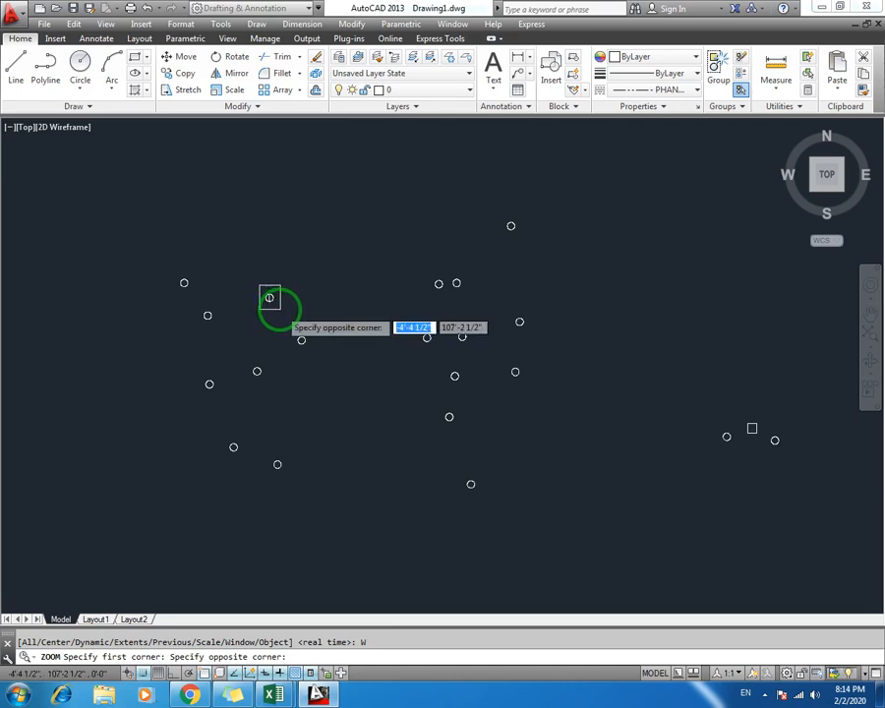
click(280, 307)
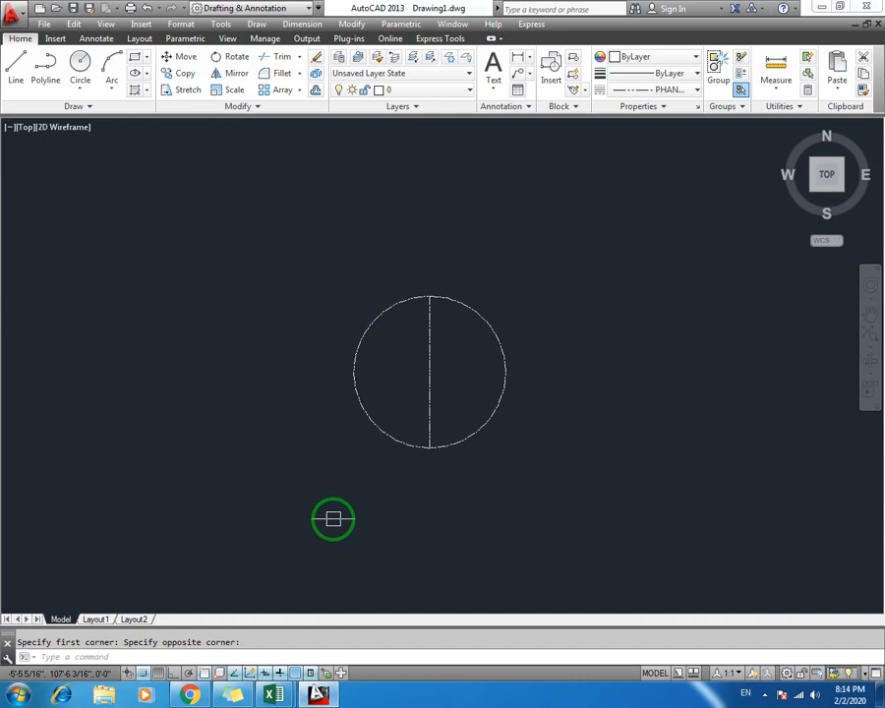
- Zoom in further with a window fitted tightly around the circle with the vertical line so it fills the view
key(Return)
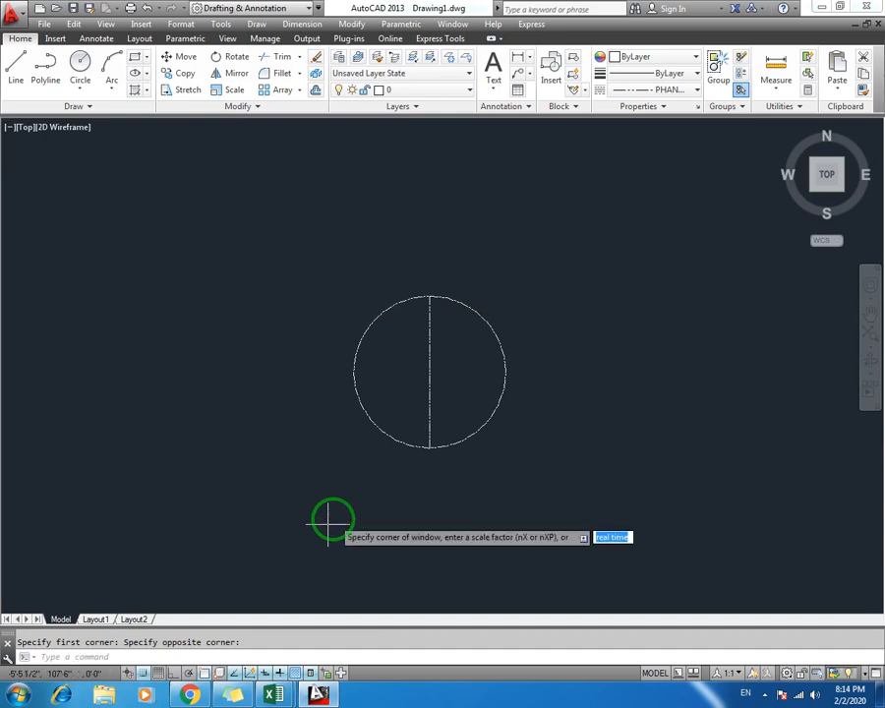
text(w)
key(Return)
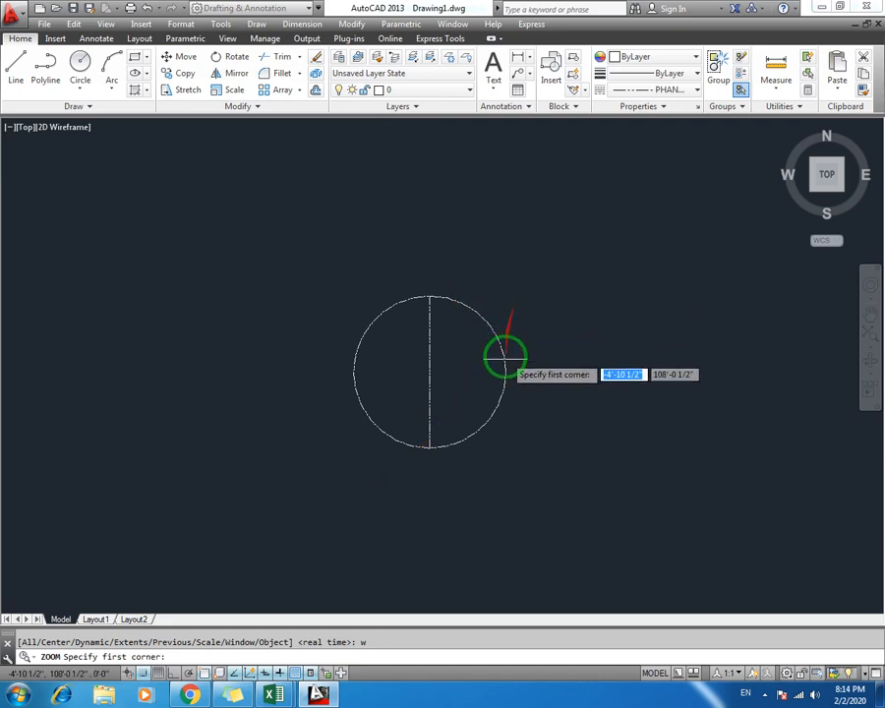
click(519, 296)
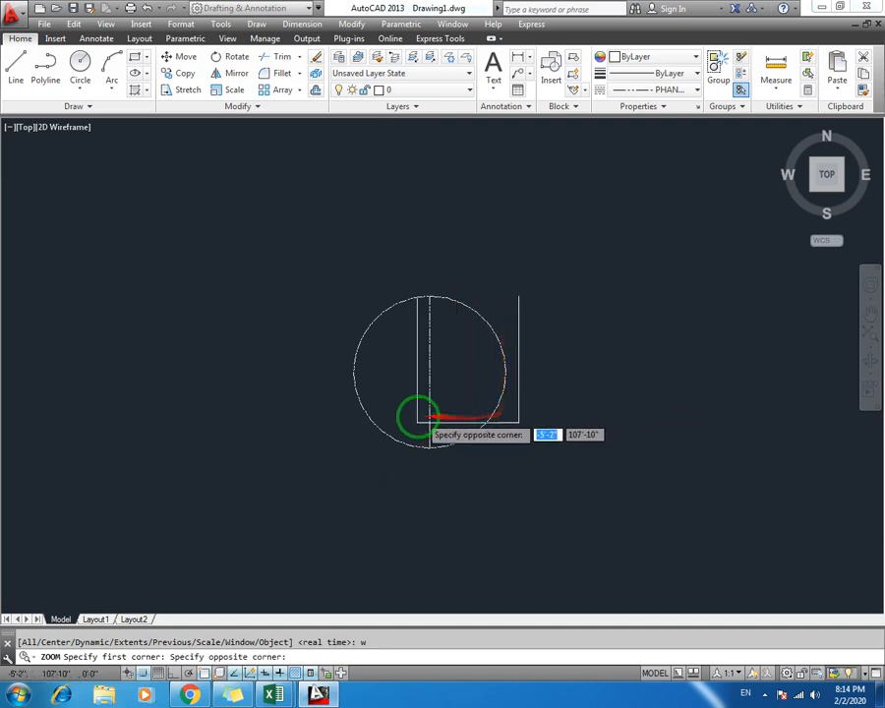
click(350, 444)
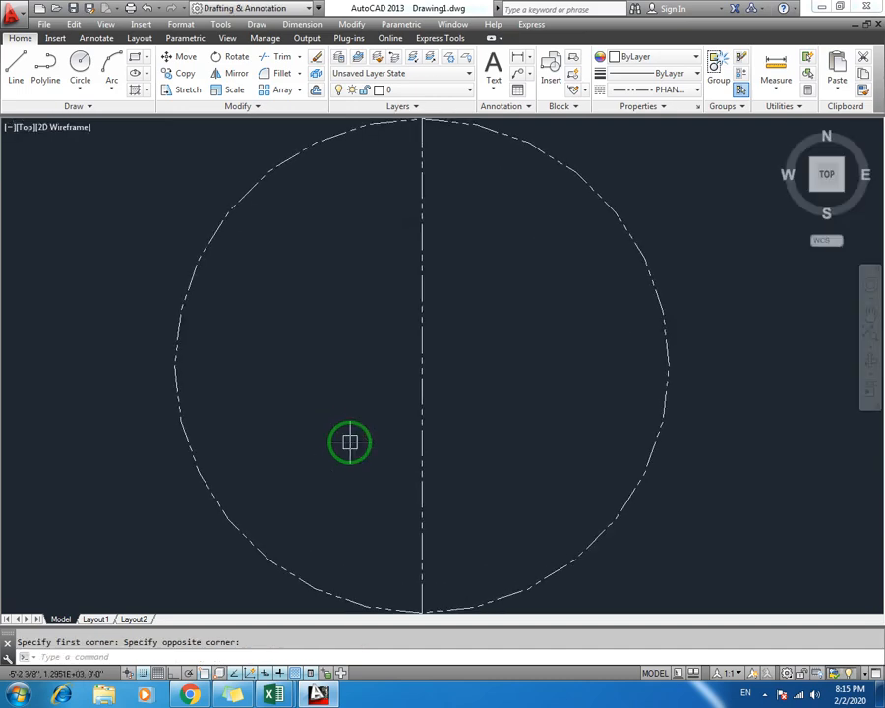
- From a wider view, apply Zoom Window again with a looser rectangle around the circle with the vertical line
scroll(350, 444, down, 5)
scroll(439, 440, down, 3)
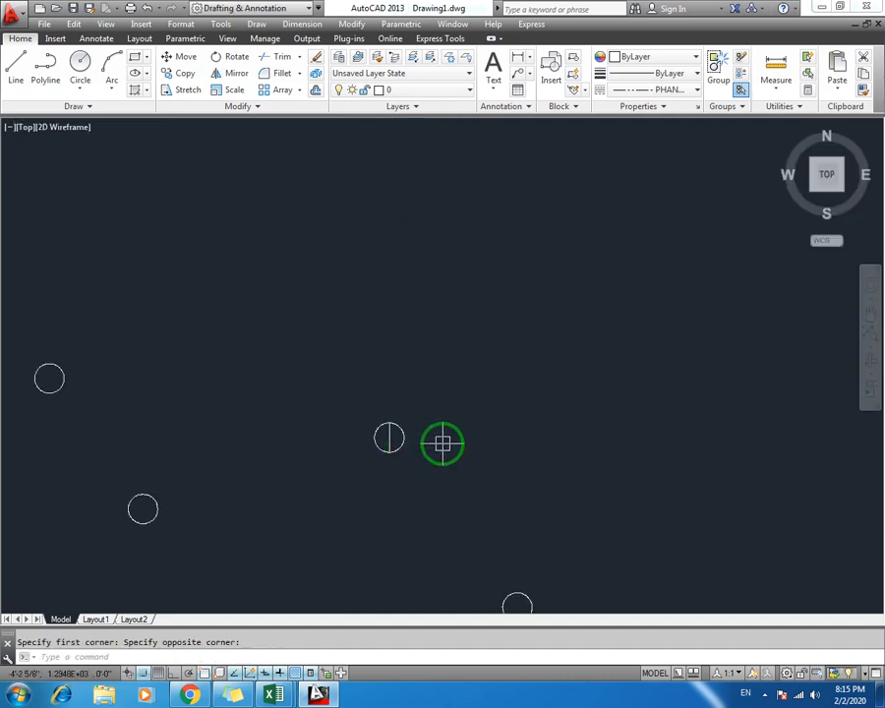
key(Return)
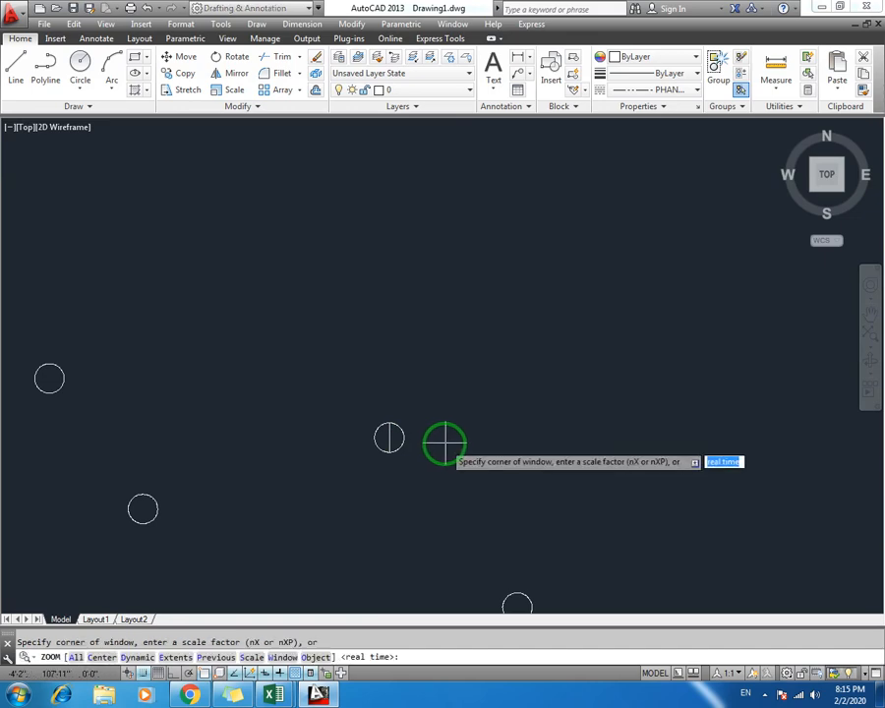
text(w)
key(Return)
click(483, 366)
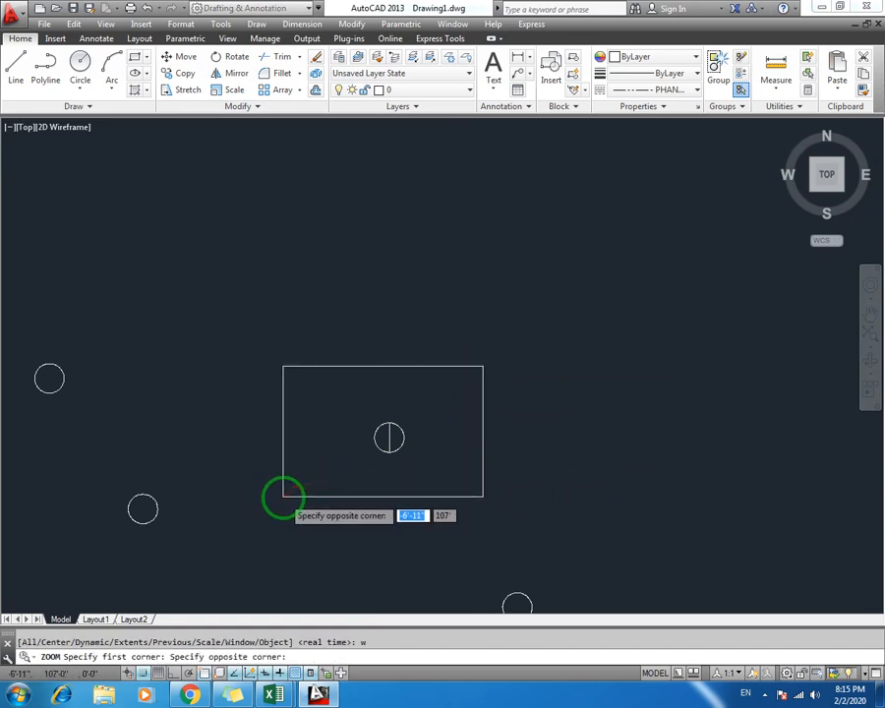
click(284, 496)
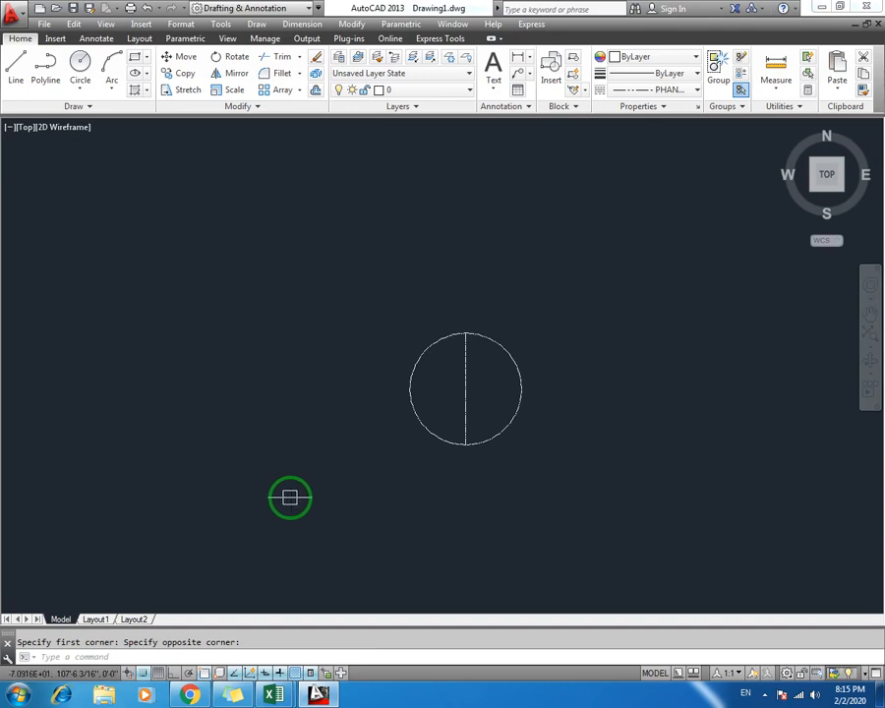
- With all shapes in view, use Zoom Object to fit the uppermost circle of the middle group to the screen
scroll(380, 427, down, 3)
scroll(325, 423, down, 2)
scroll(255, 329, up, 5)
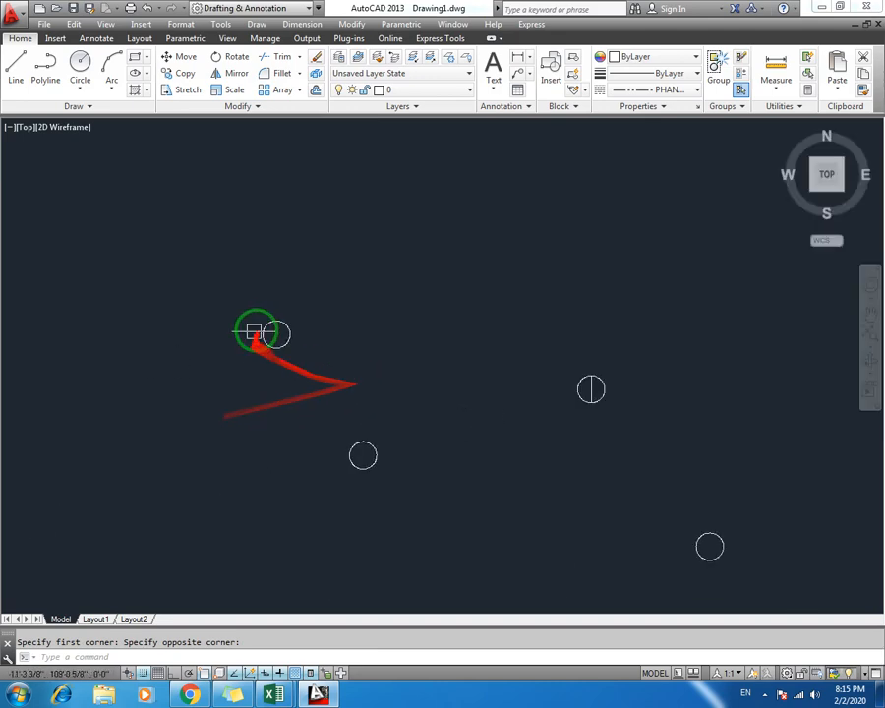
scroll(360, 384, down, 5)
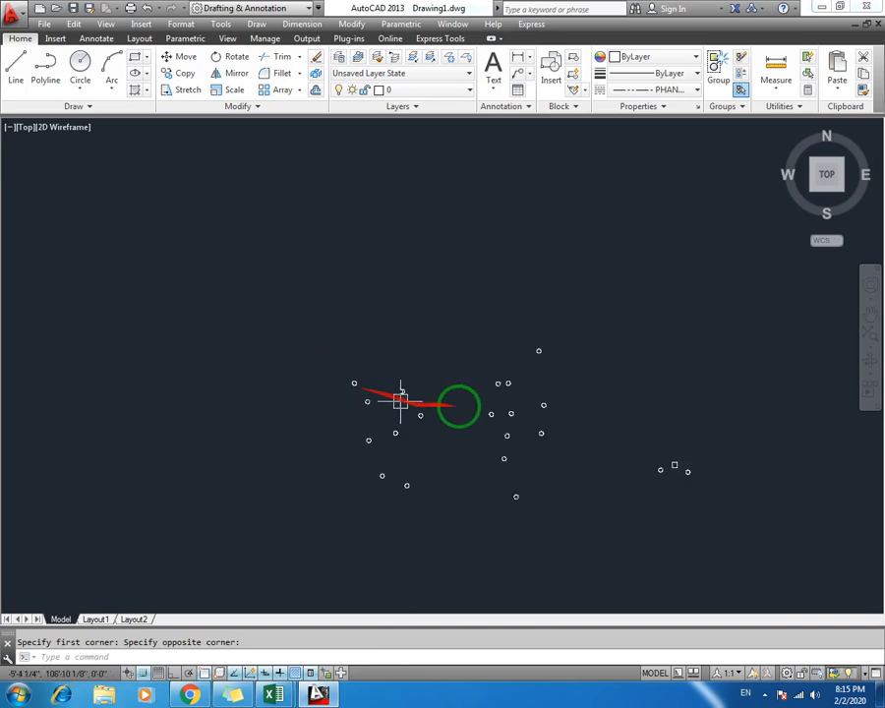
middle_drag(457, 403, 299, 301)
scroll(298, 301, up, 2)
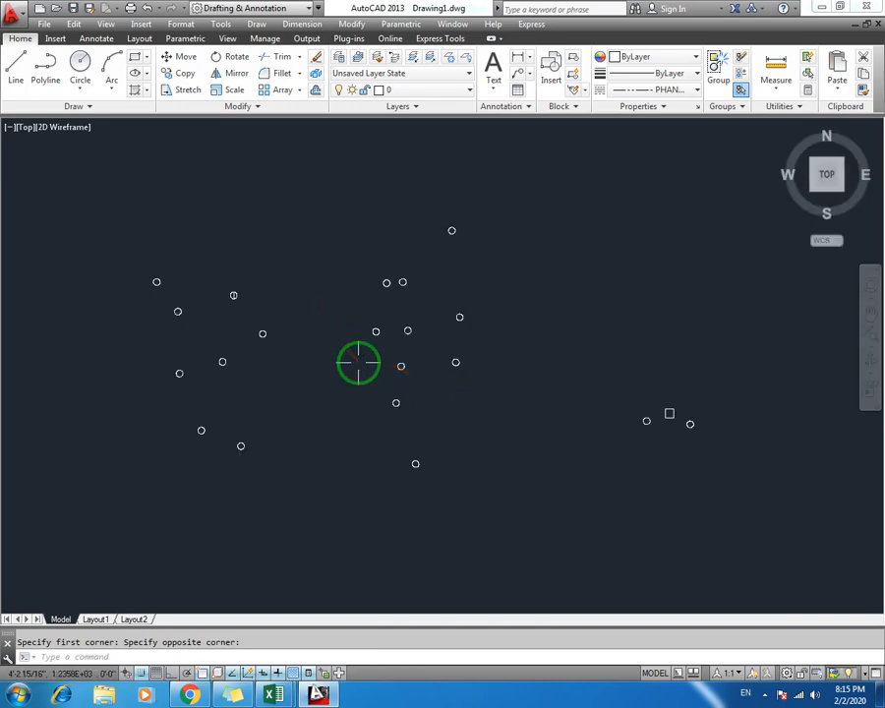
text(z)
key(Return)
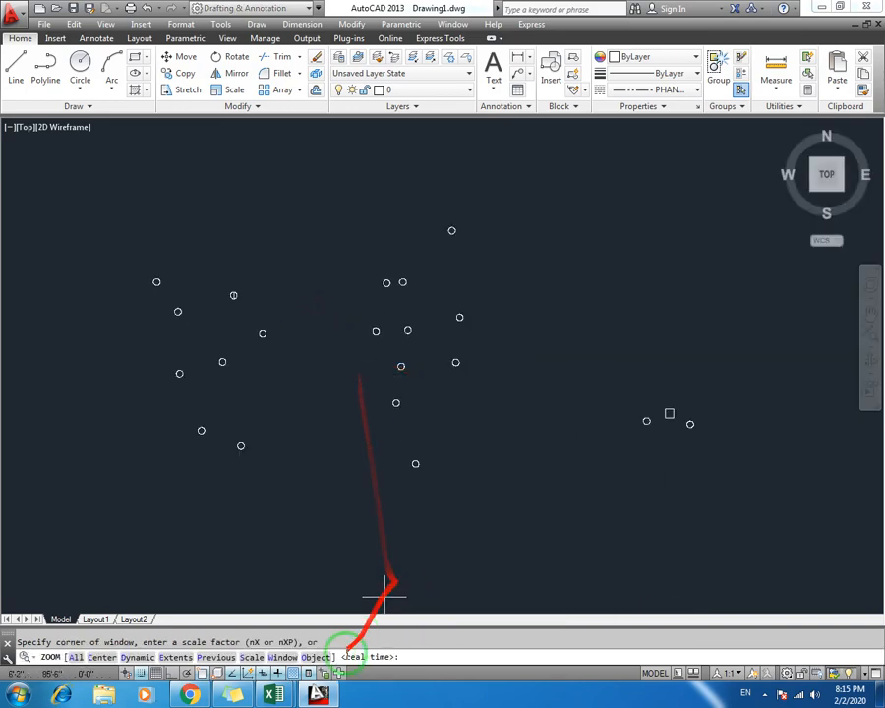
click(315, 657)
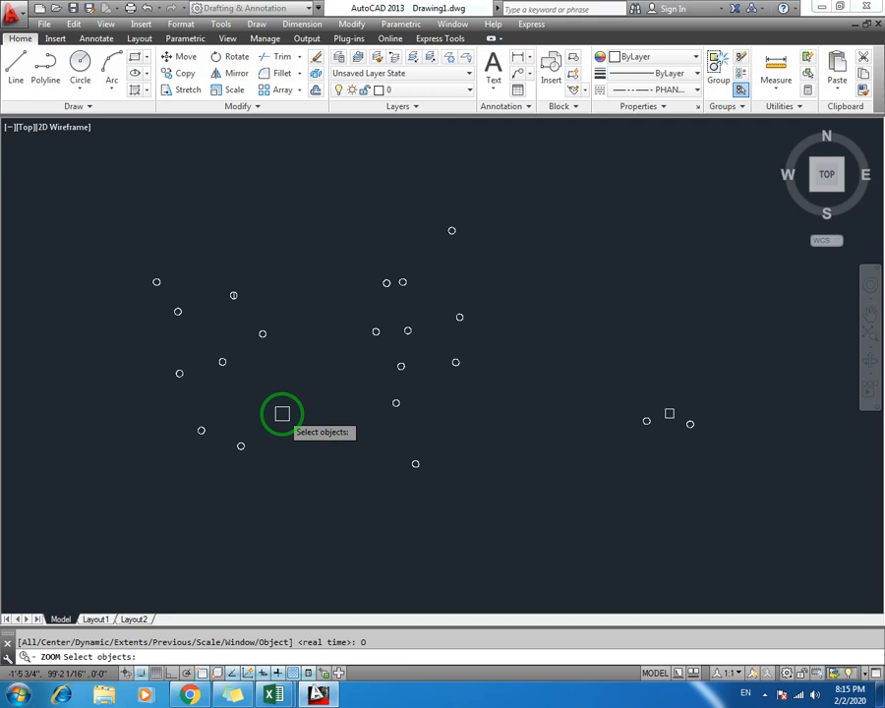
click(449, 230)
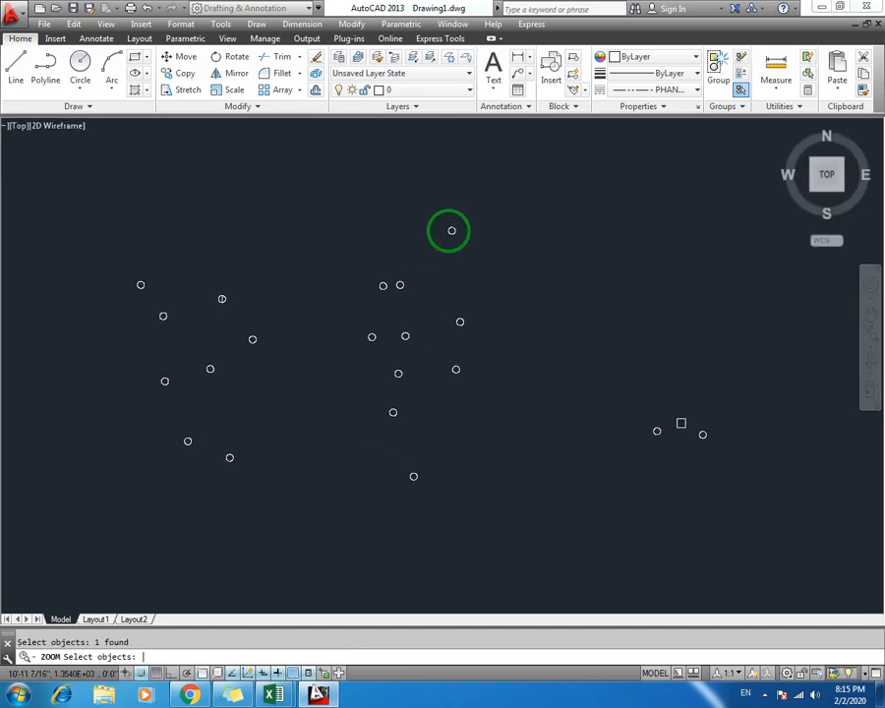
key(Return)
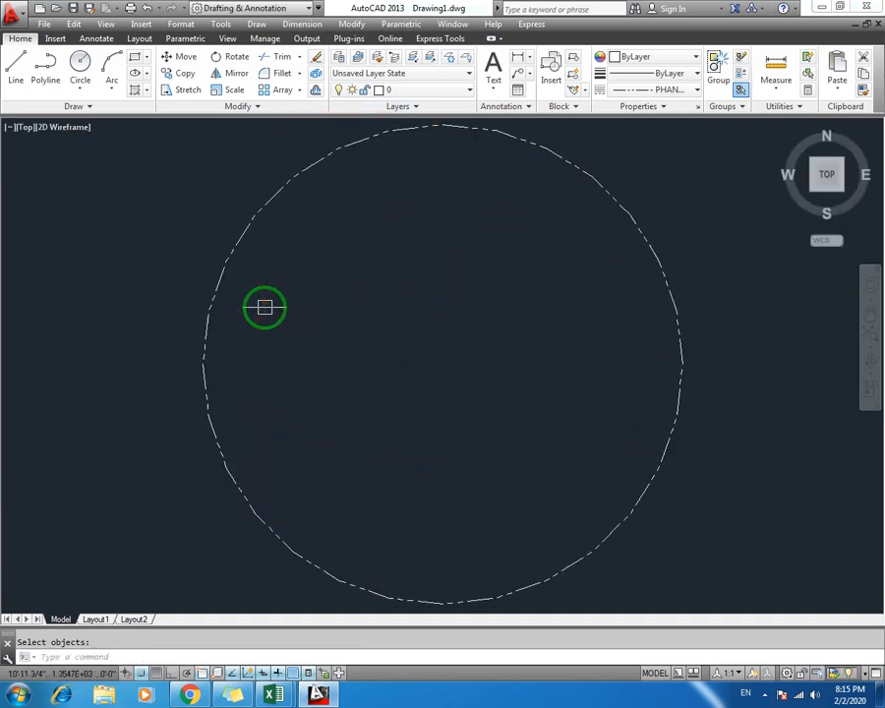
scroll(263, 372, down, 10)
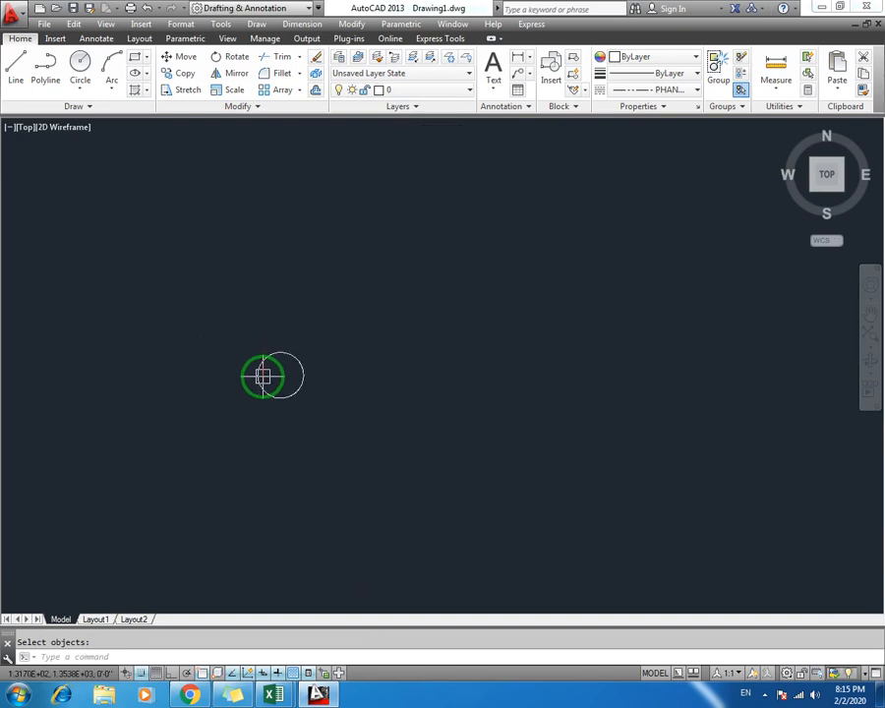
text(z)
key(Return)
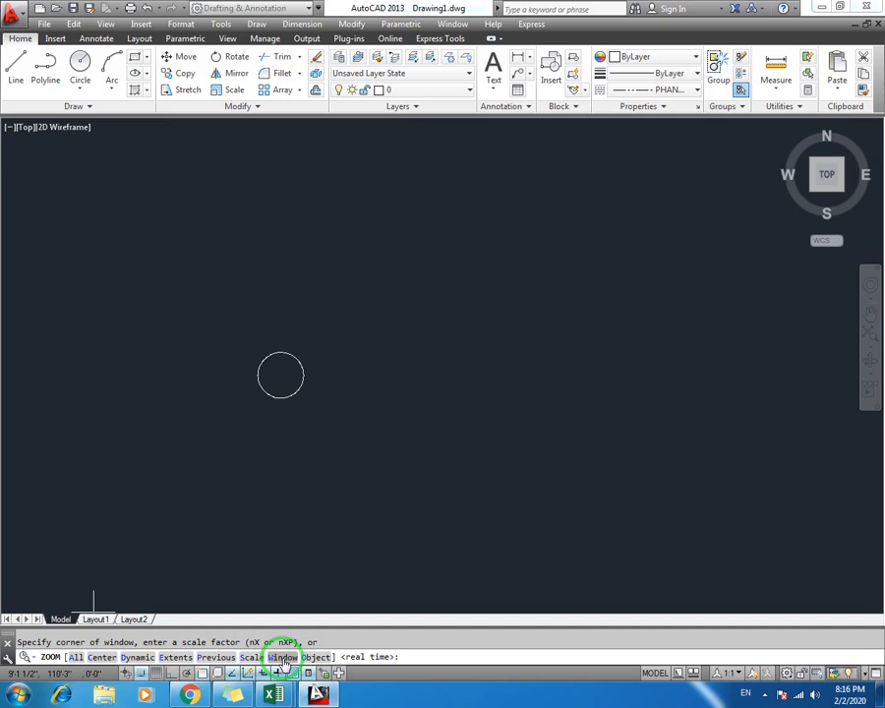
key(Escape)
text(l)
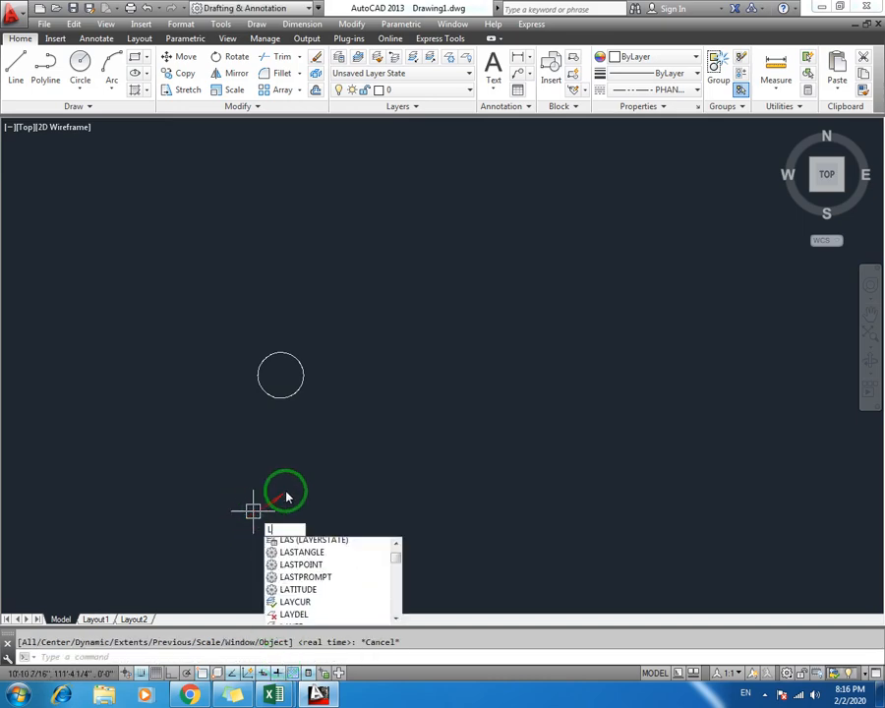
key(Escape)
- Draw a short line from the centre of the circle below and right of the vertical-line circle, rising to the right
scroll(294, 479, down, 10)
middle_drag(300, 477, 405, 352)
scroll(327, 377, up, 6)
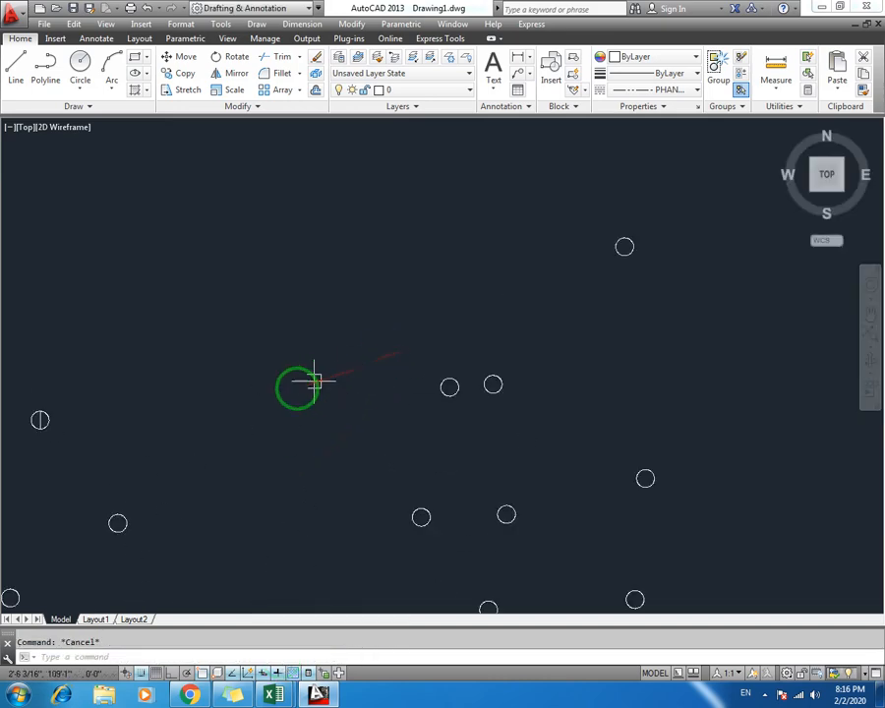
middle_drag(284, 415, 374, 301)
text(l)
key(Return)
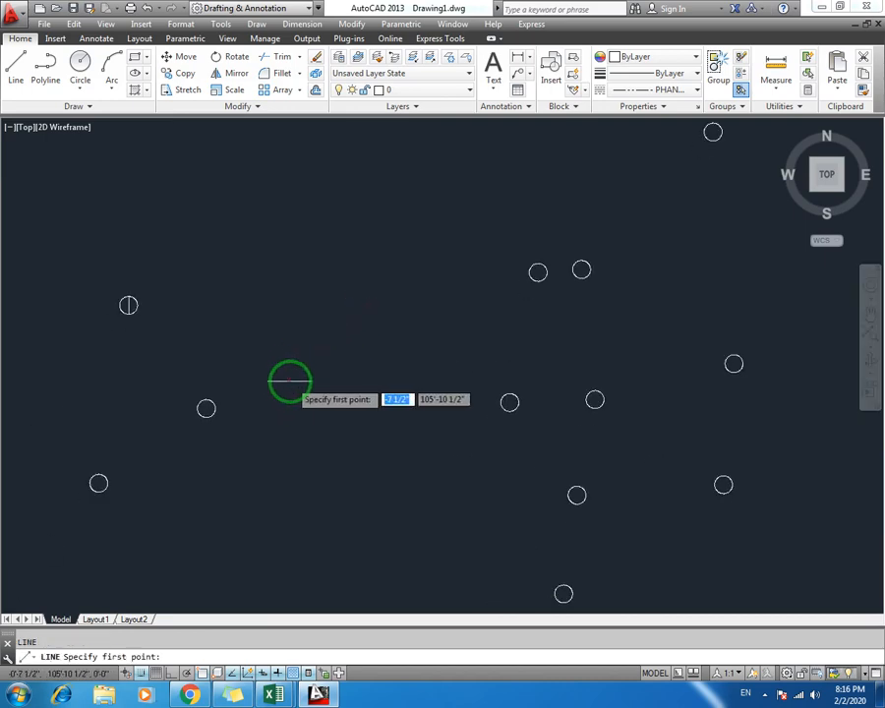
click(206, 407)
click(264, 383)
key(Escape)
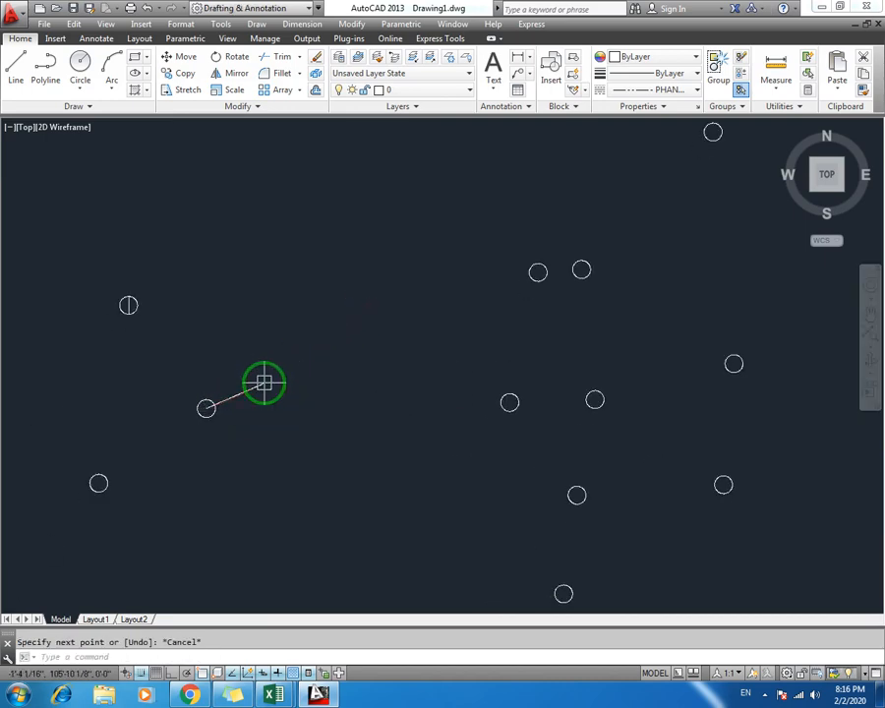
- Draw a second short line from the bottom of the same circle, sloping down to the right
text(l)
key(Return)
click(206, 408)
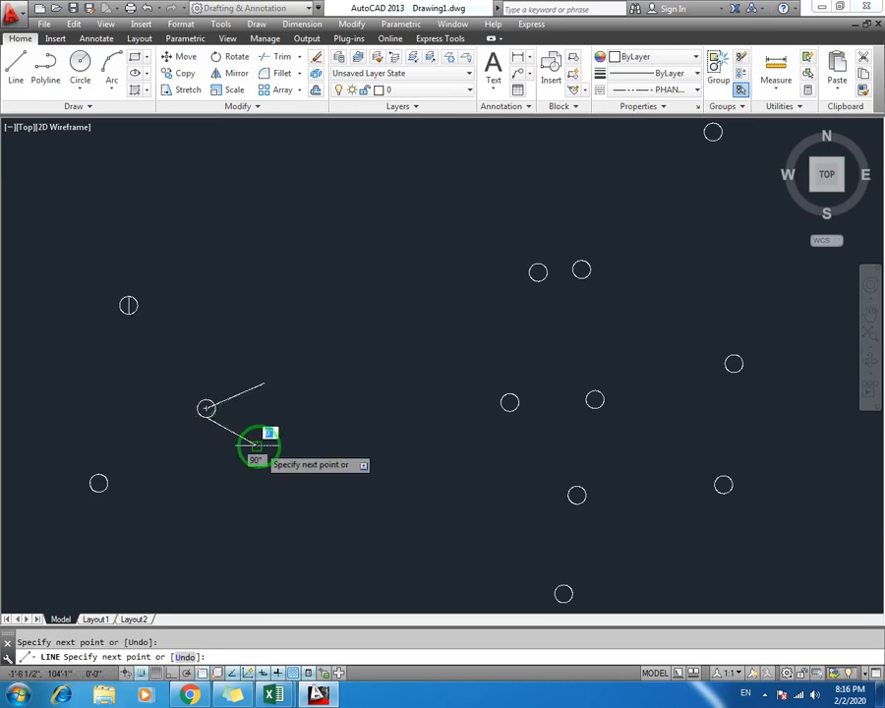
click(256, 446)
key(Escape)
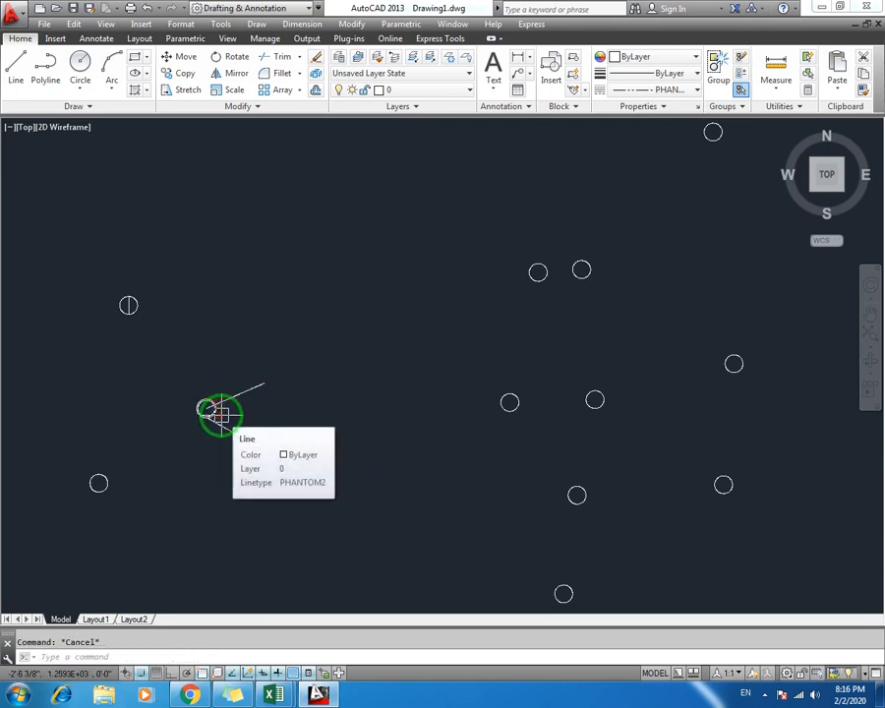
- Use Zoom Window to enlarge the circle together with its two diverging lines
text(z)
key(Return)
text(w)
key(Return)
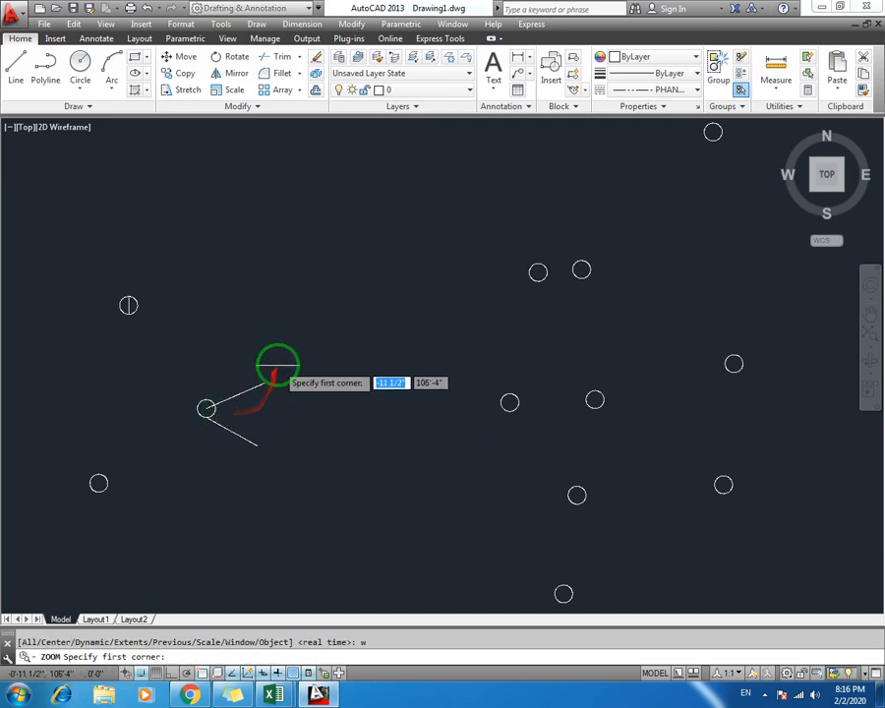
click(277, 367)
click(181, 461)
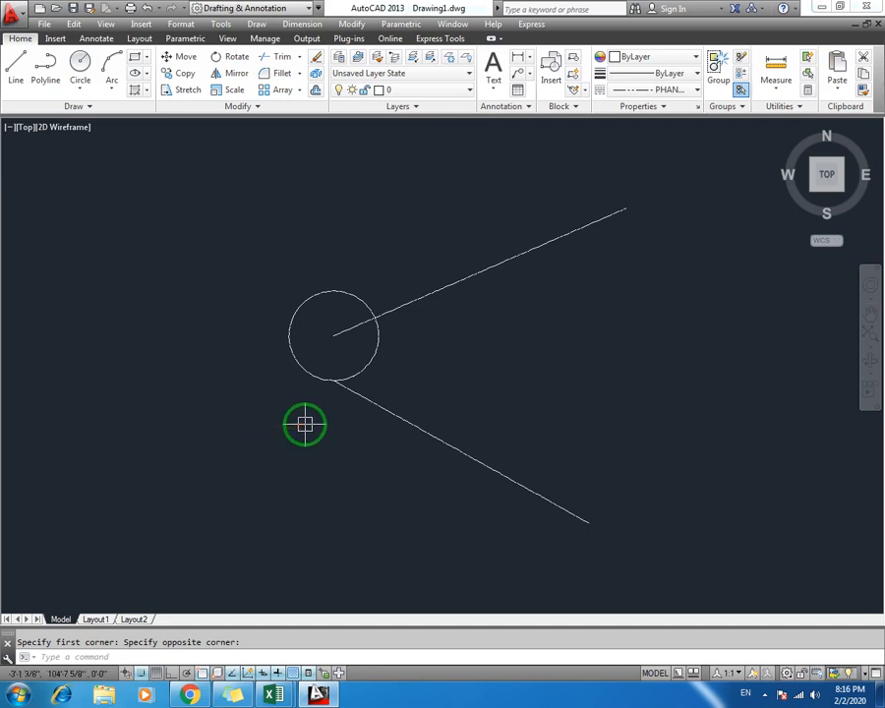
click(763, 695)
click(740, 623)
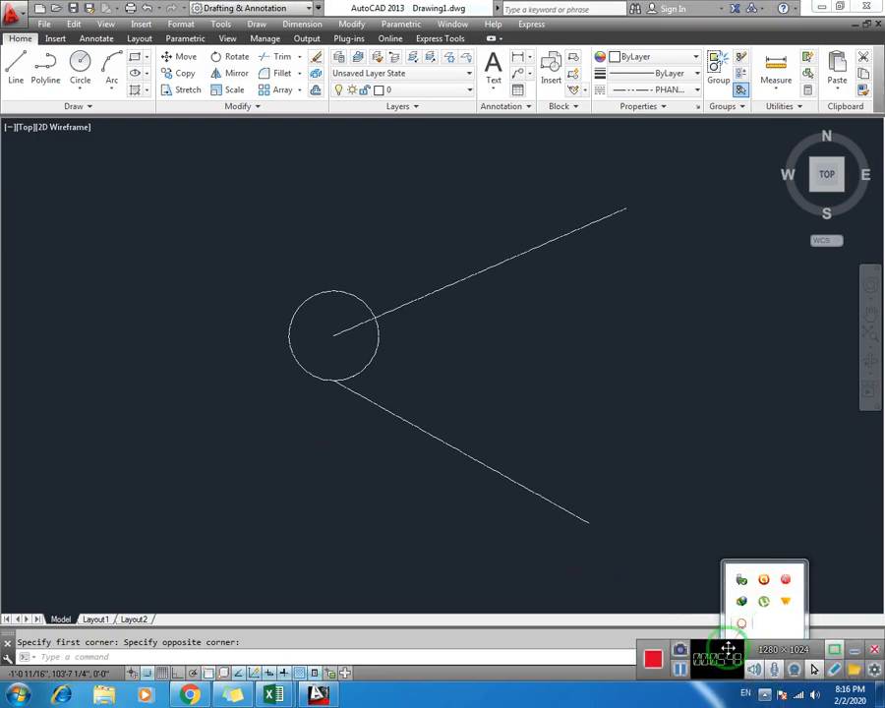